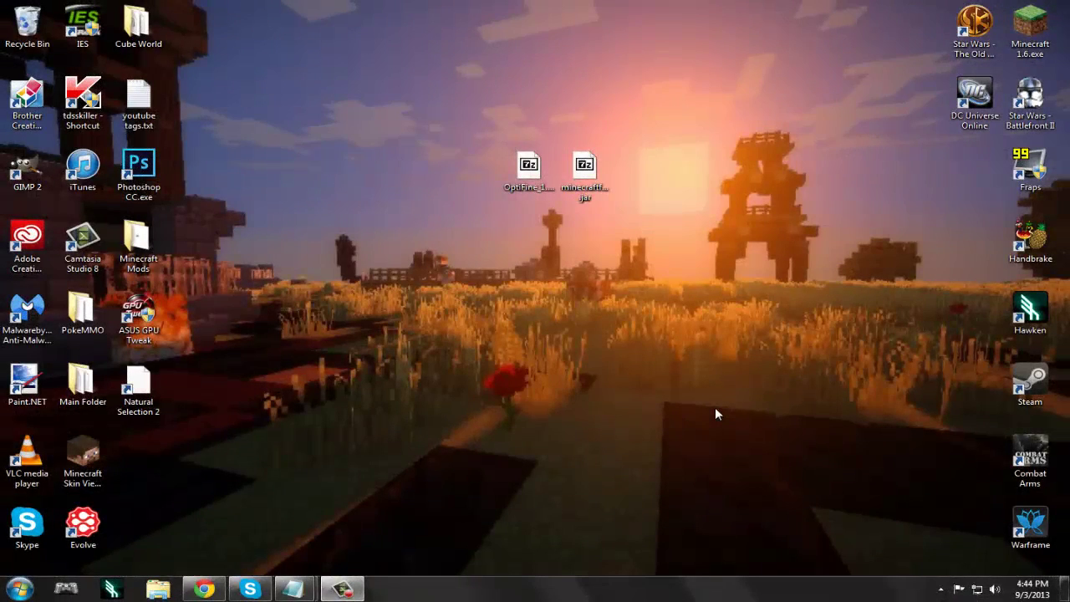
# Drag the OptiFine jar left on the desktop, apart from the minecraftforge installer
pyautogui.click(530, 173)
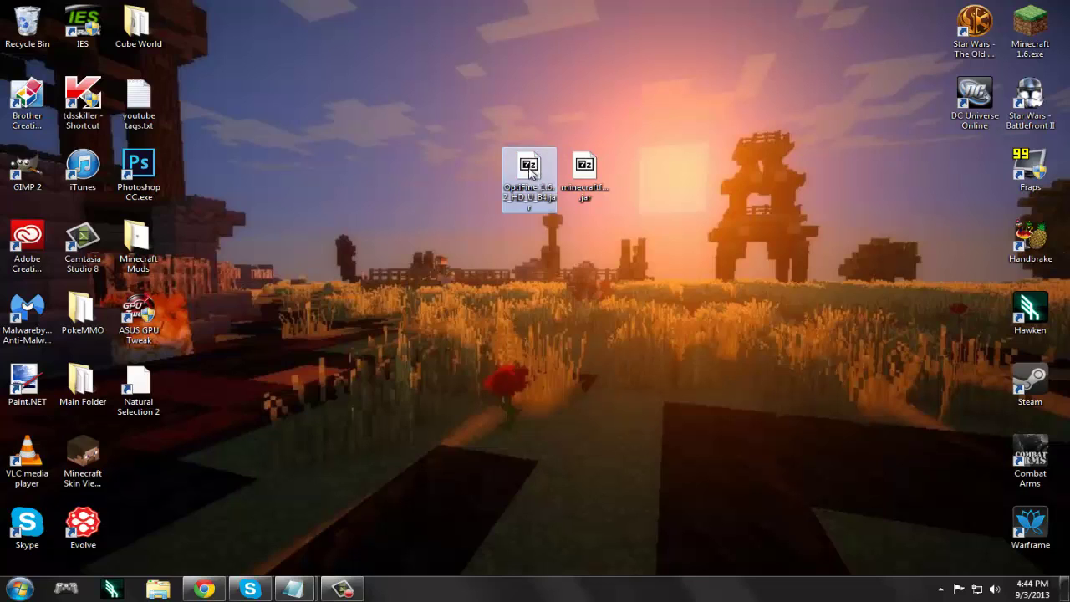
pyautogui.moveTo(530, 172); pyautogui.dragTo(417, 173)
pyautogui.click(584, 171)
pyautogui.click(609, 304)
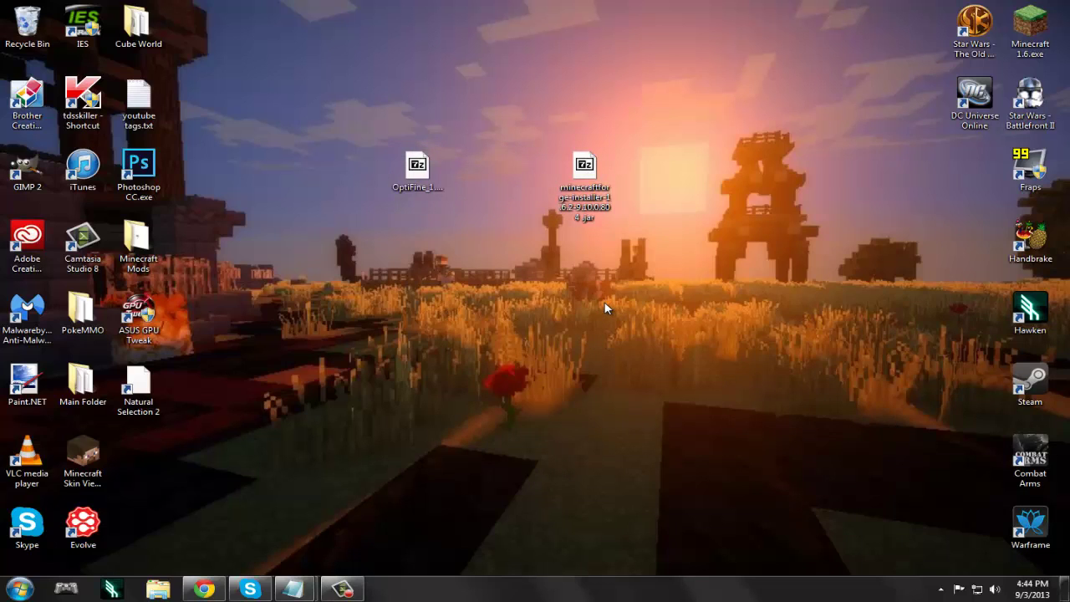
# Check in Control Panel's Folder Options View tab that extensions for known file types aren't hidden
pyautogui.press('super')
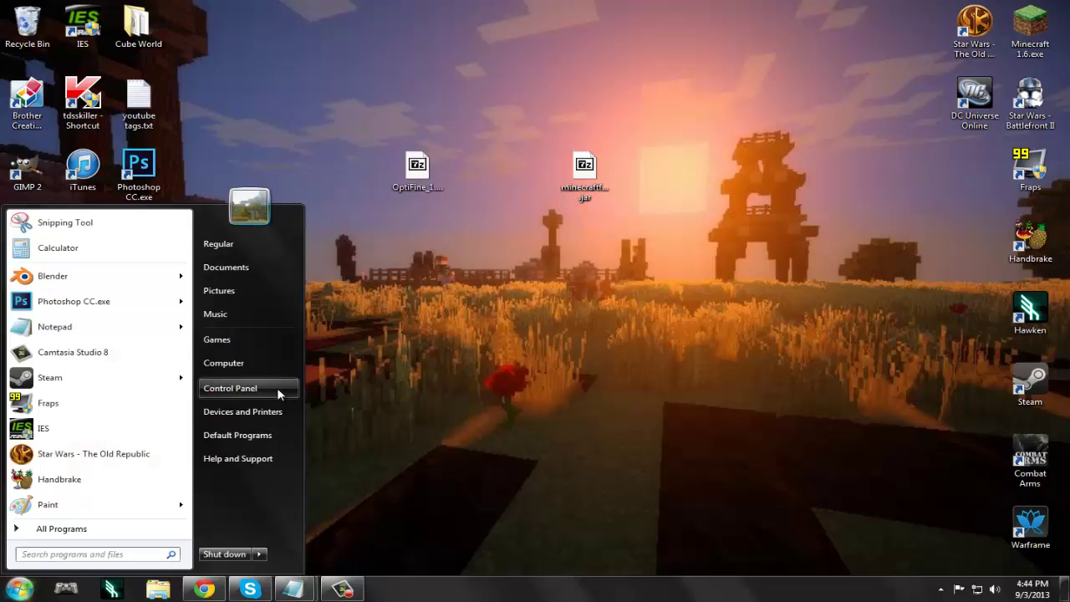
pyautogui.click(288, 385)
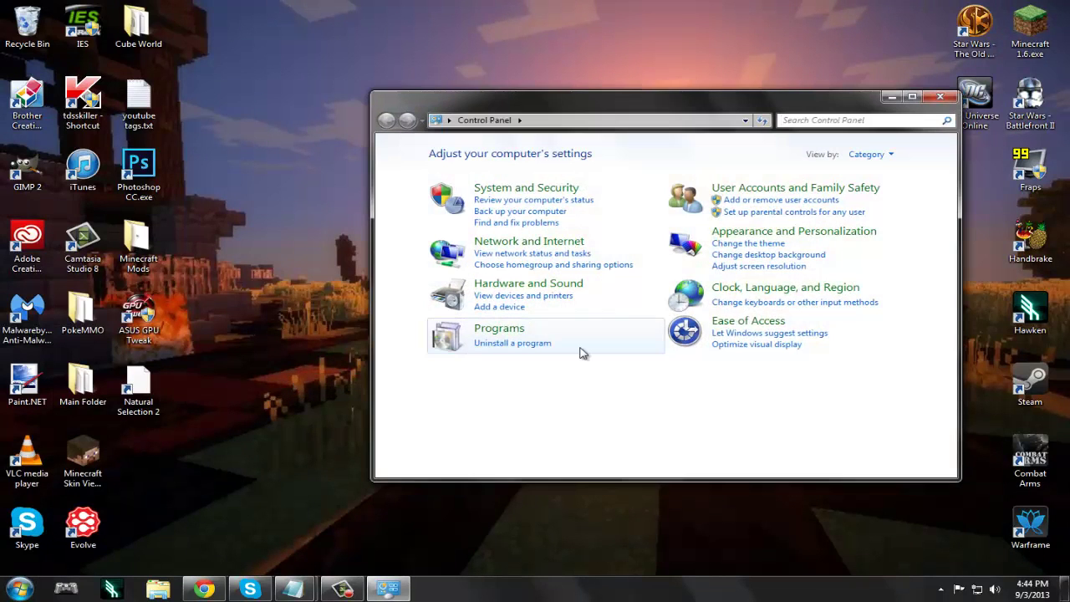
pyautogui.click(839, 233)
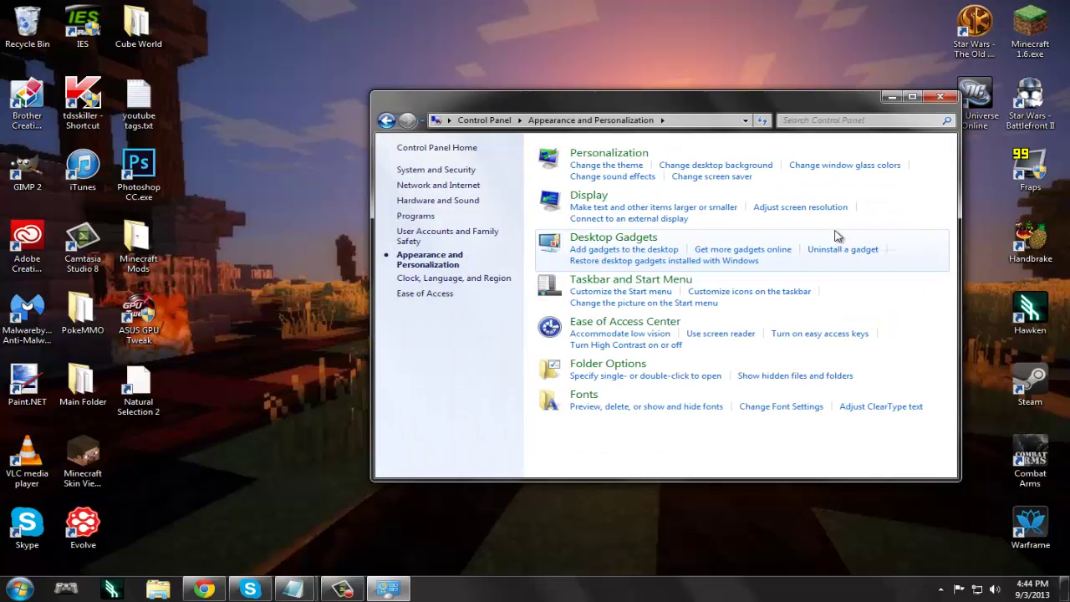
pyautogui.click(616, 365)
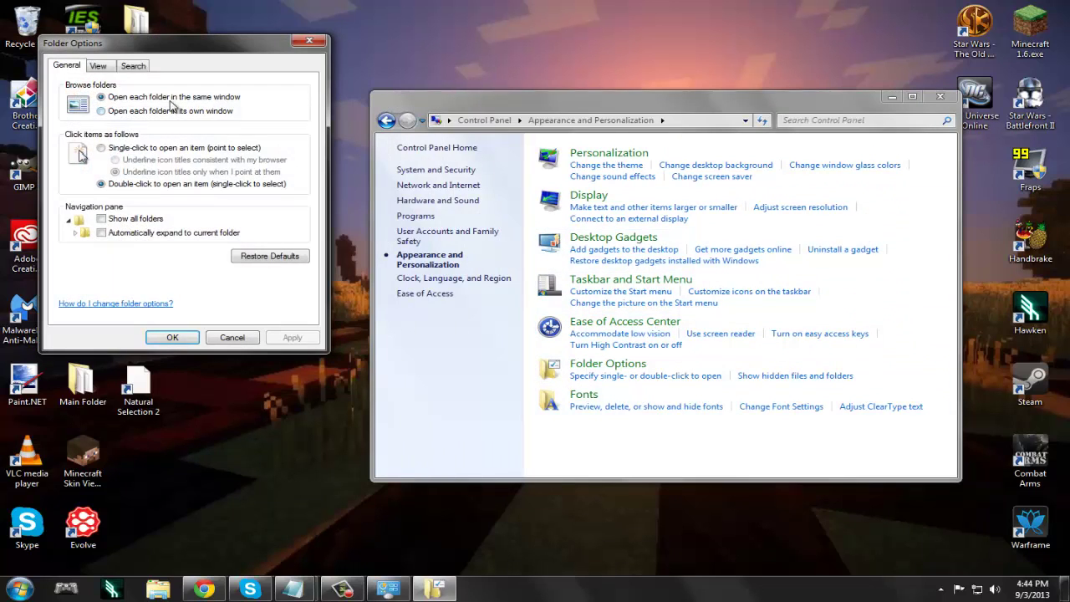
pyautogui.click(98, 66)
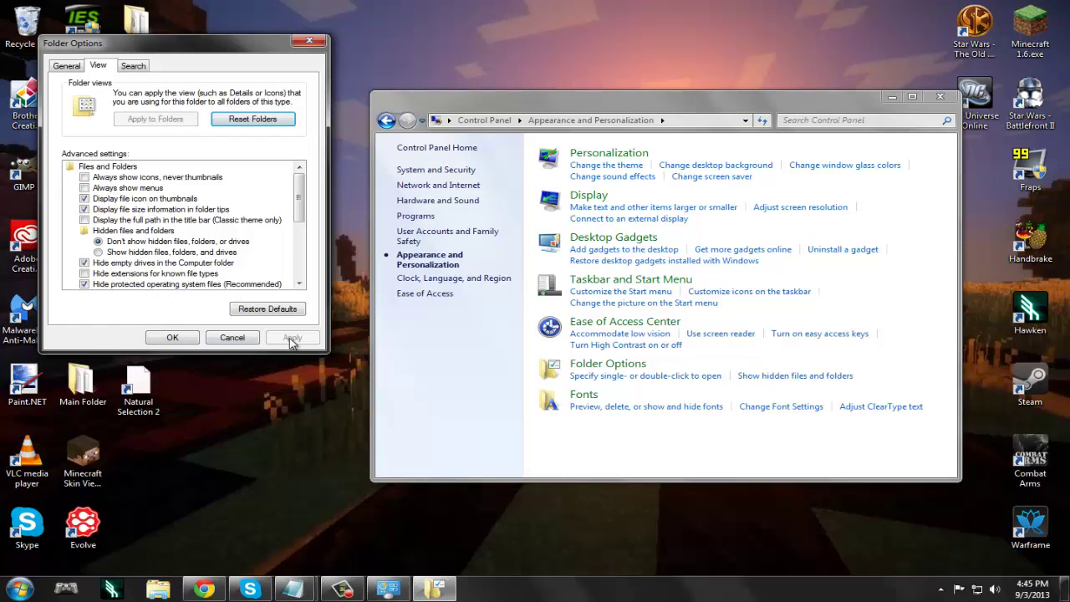
pyautogui.click(308, 40)
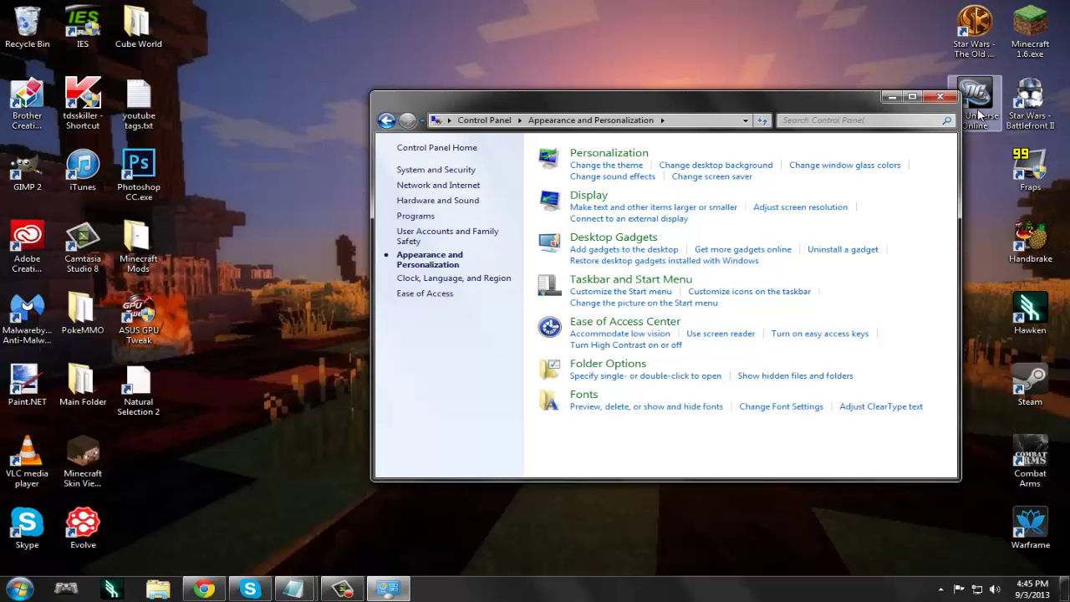
# Close Control Panel and show the Forge installer jar's Open with choices, including Java(TM) Platform SE binary
pyautogui.click(938, 100)
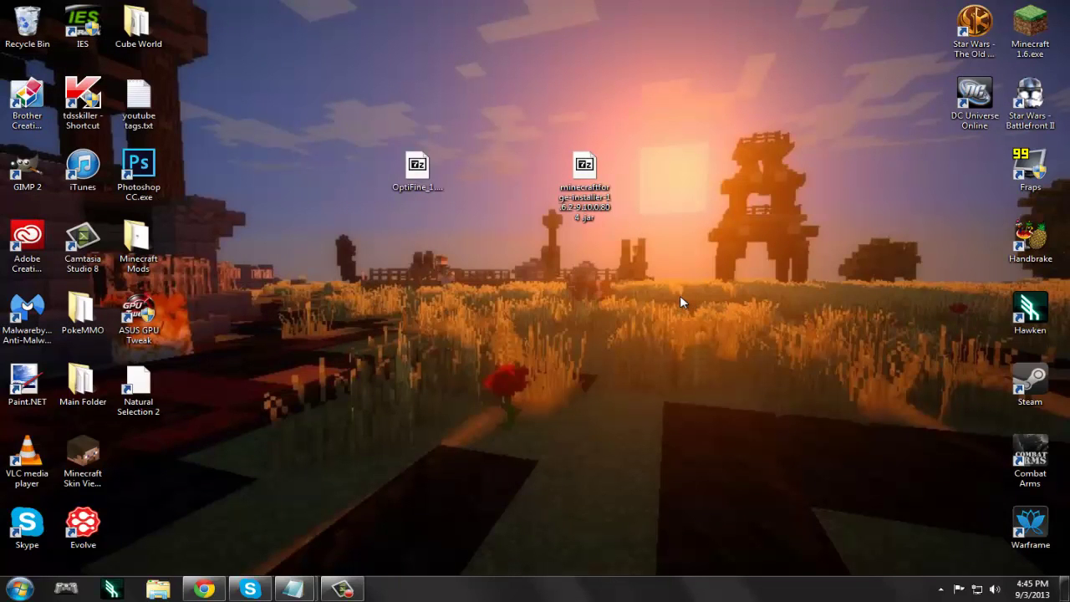
pyautogui.rightClick(602, 194)
pyautogui.moveTo(770, 252)
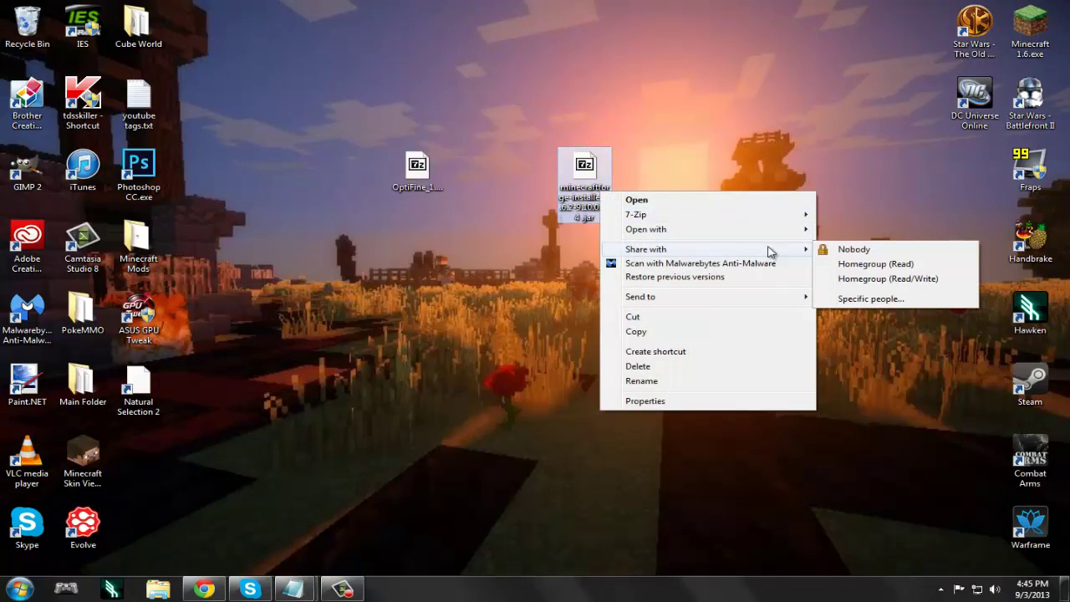
pyautogui.moveTo(772, 233)
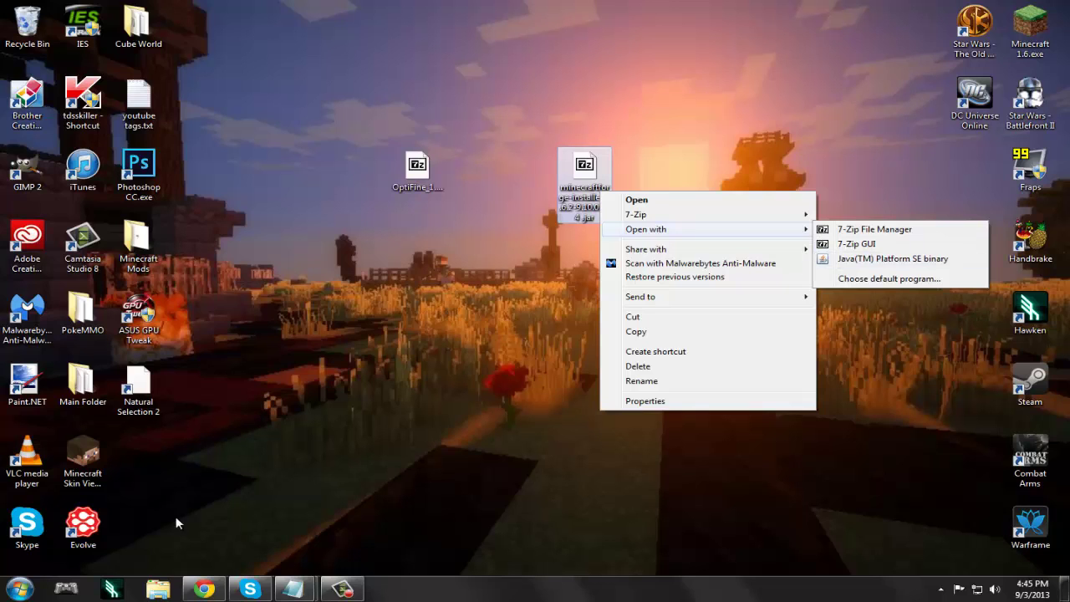
# Review the Forge downloads page, highlighting the Recommended-1.6.2 and Latest build rows
pyautogui.click(204, 590)
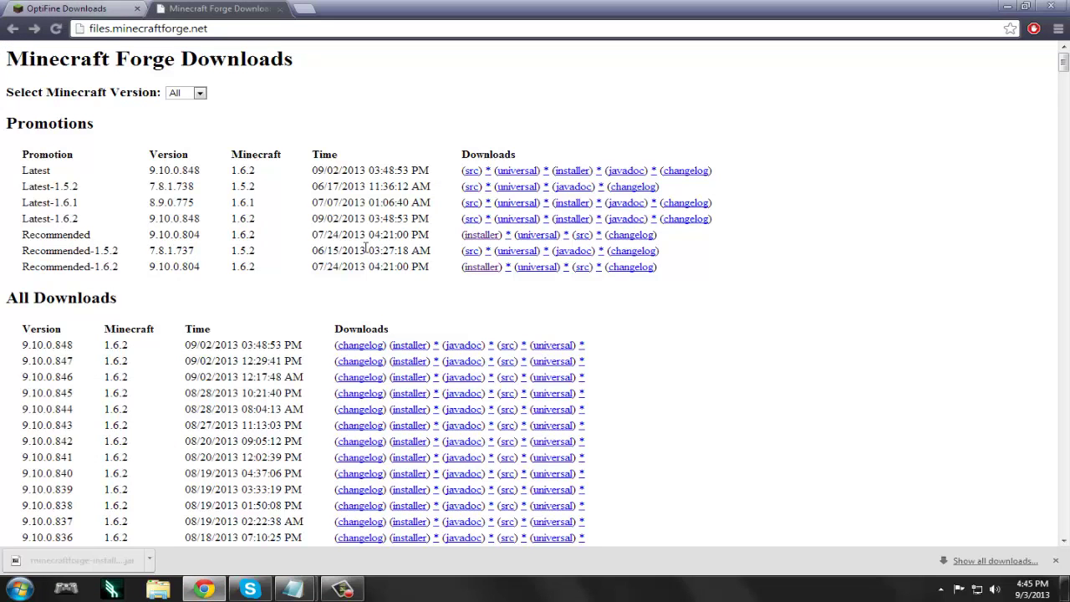
pyautogui.moveTo(27, 266); pyautogui.dragTo(504, 266)
pyautogui.click(320, 303)
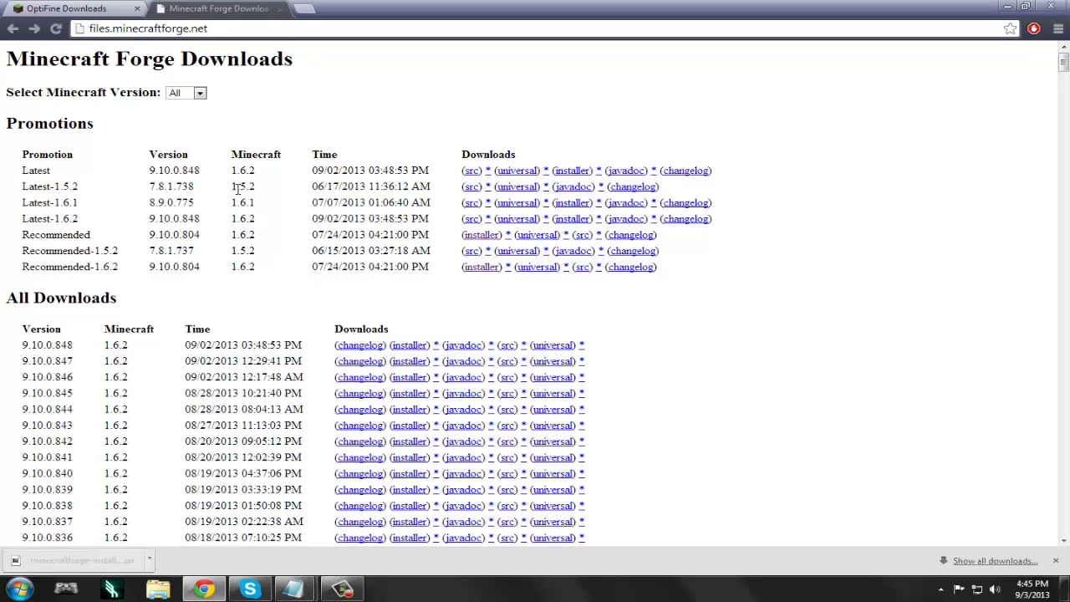
pyautogui.moveTo(11, 172)
pyautogui.mouseDown()
pyautogui.moveTo(431, 171)
pyautogui.moveTo(468, 154)
pyautogui.mouseUp()
pyautogui.click(279, 176)
# On the OptiFine downloads page, highlight the OptiFine 1.6.2 HD U B4 entry and scroll the listing
pyautogui.click(99, 7)
pyautogui.scroll(-1, 250, 224)
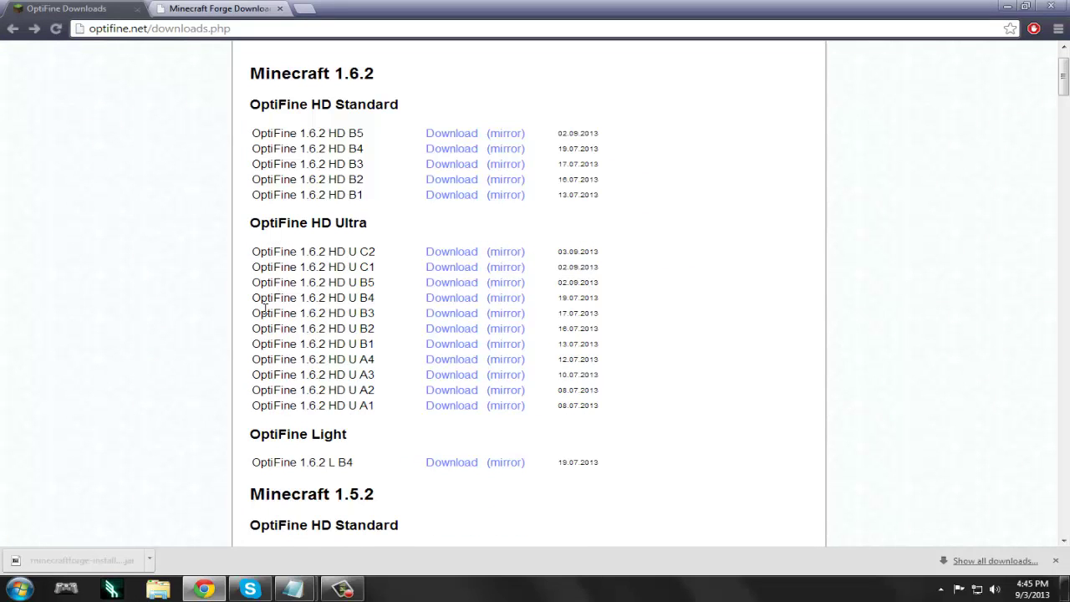
pyautogui.moveTo(252, 298); pyautogui.dragTo(403, 297)
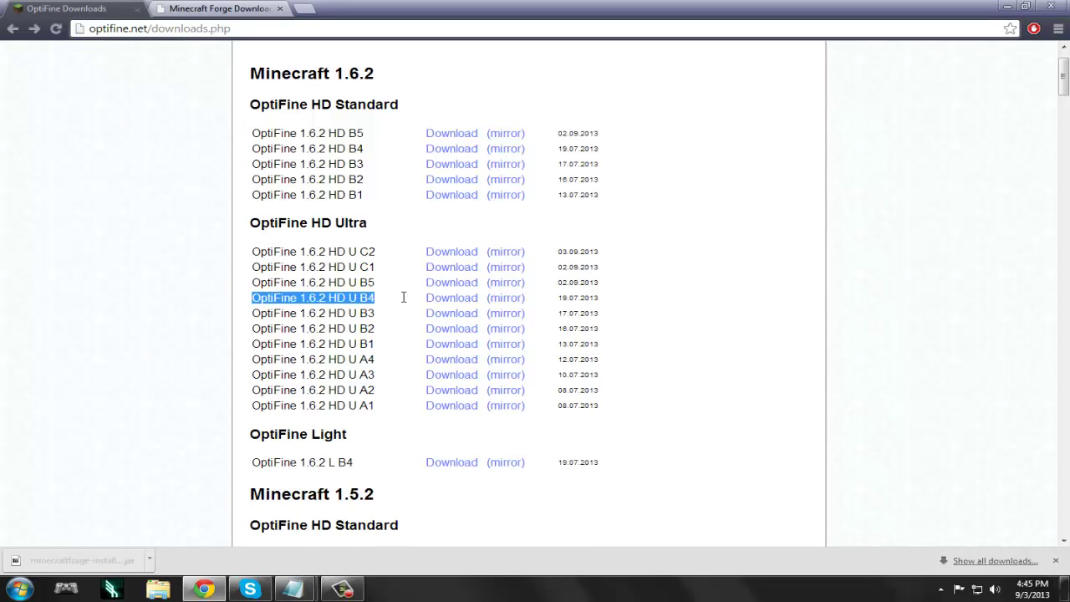
pyautogui.click(360, 298)
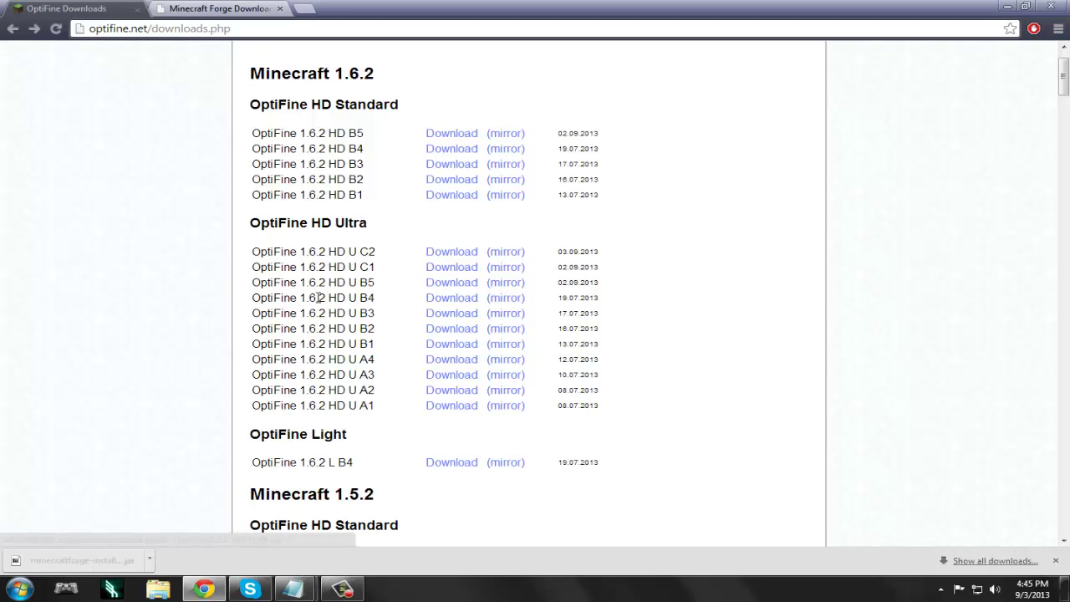
pyautogui.scroll(2, 260, 265)
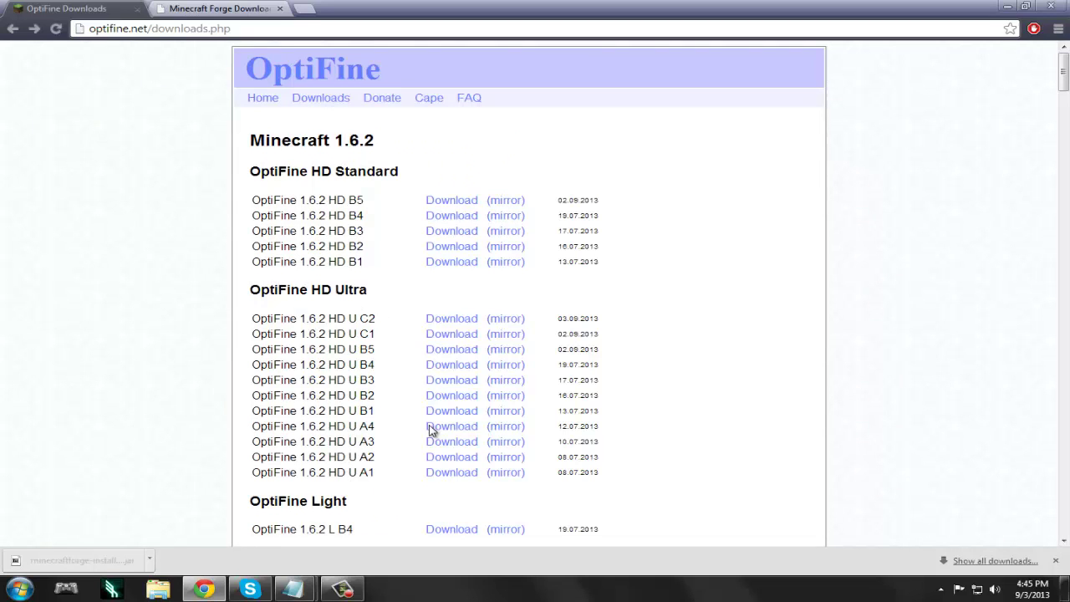
pyautogui.scroll(-3, 432, 228)
pyautogui.scroll(-9, 432, 228)
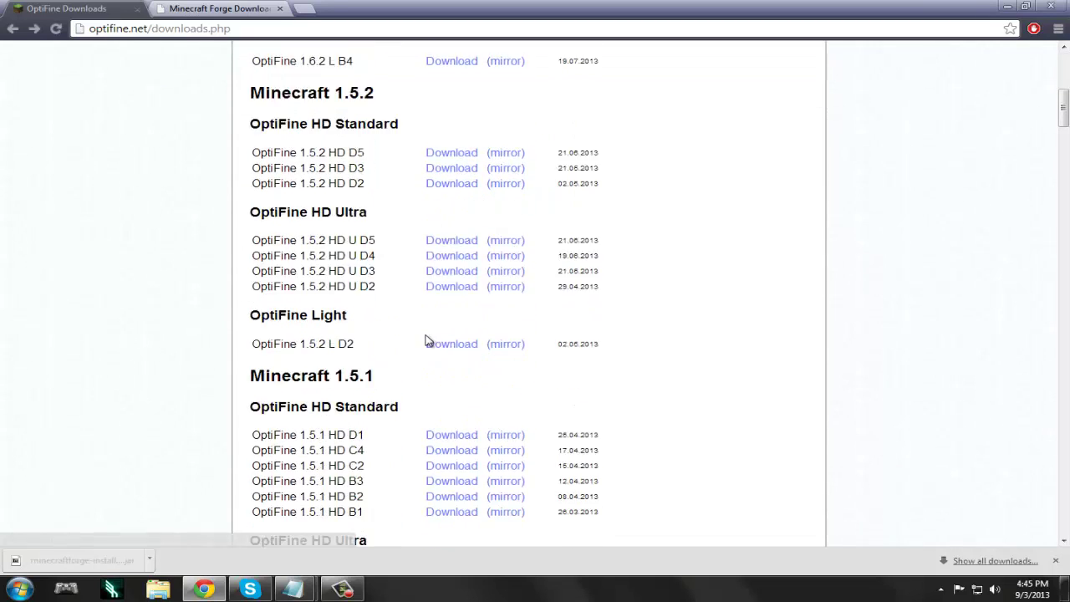
pyautogui.scroll(12, 456, 410)
pyautogui.scroll(-3, 427, 359)
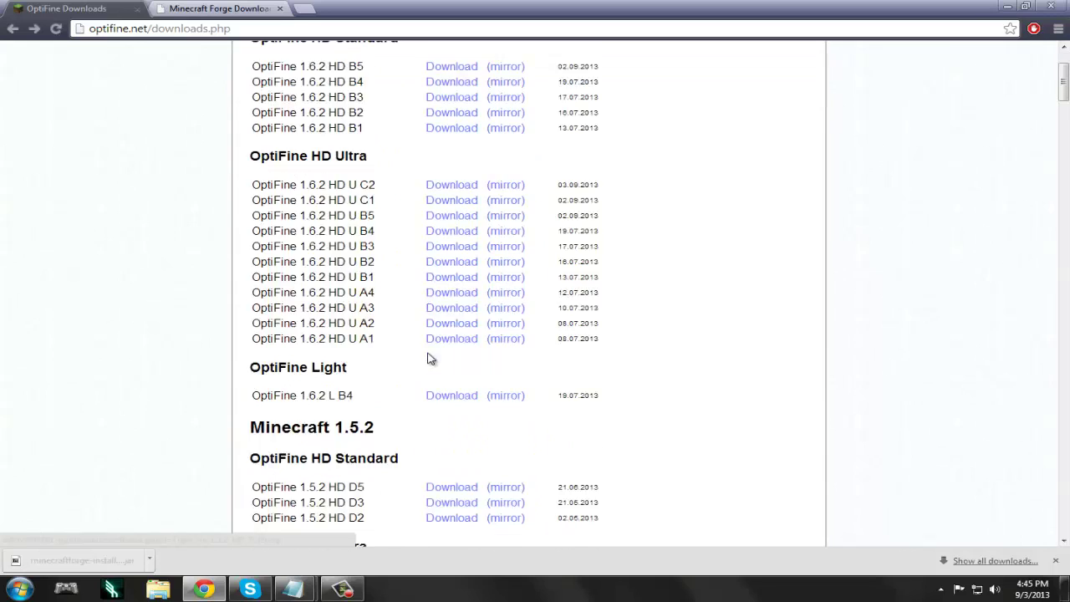
pyautogui.scroll(3, 426, 359)
pyautogui.scroll(-9, 401, 361)
pyautogui.scroll(9, 355, 367)
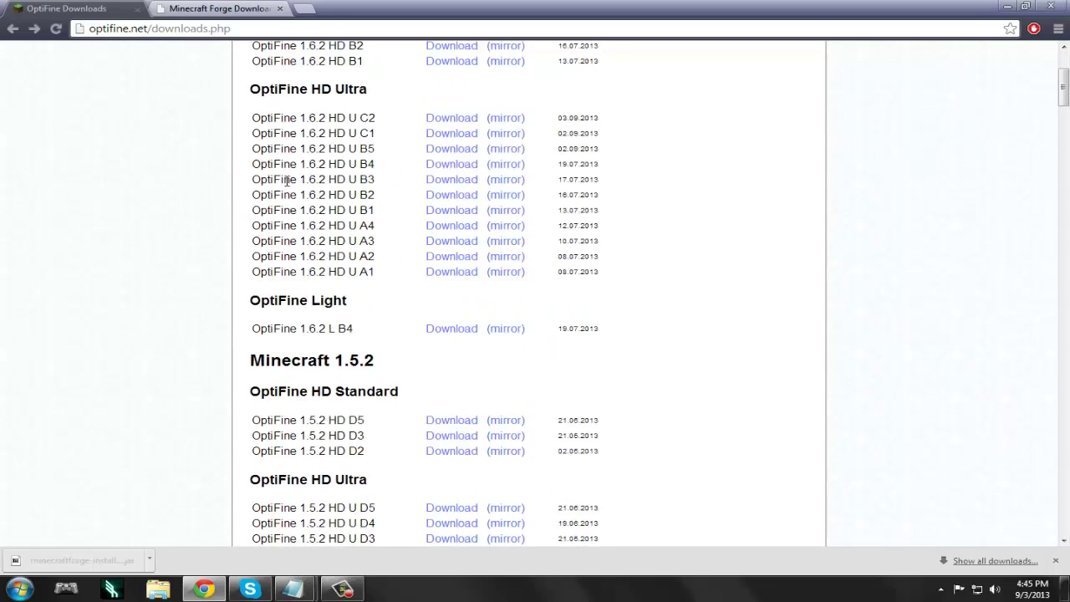
pyautogui.scroll(-7, 172, 360)
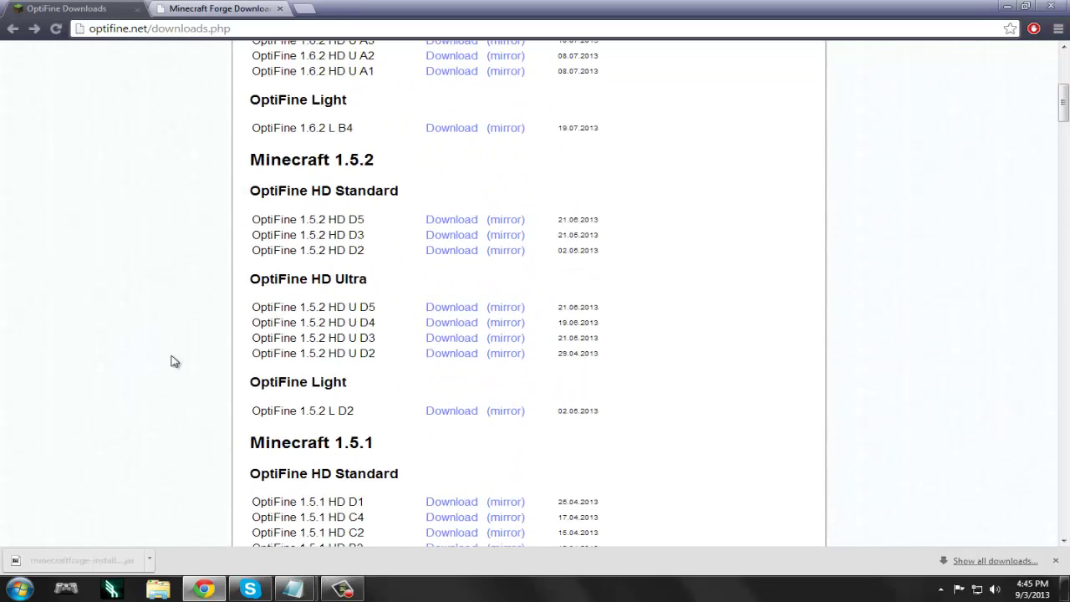
pyautogui.scroll(7, 201, 354)
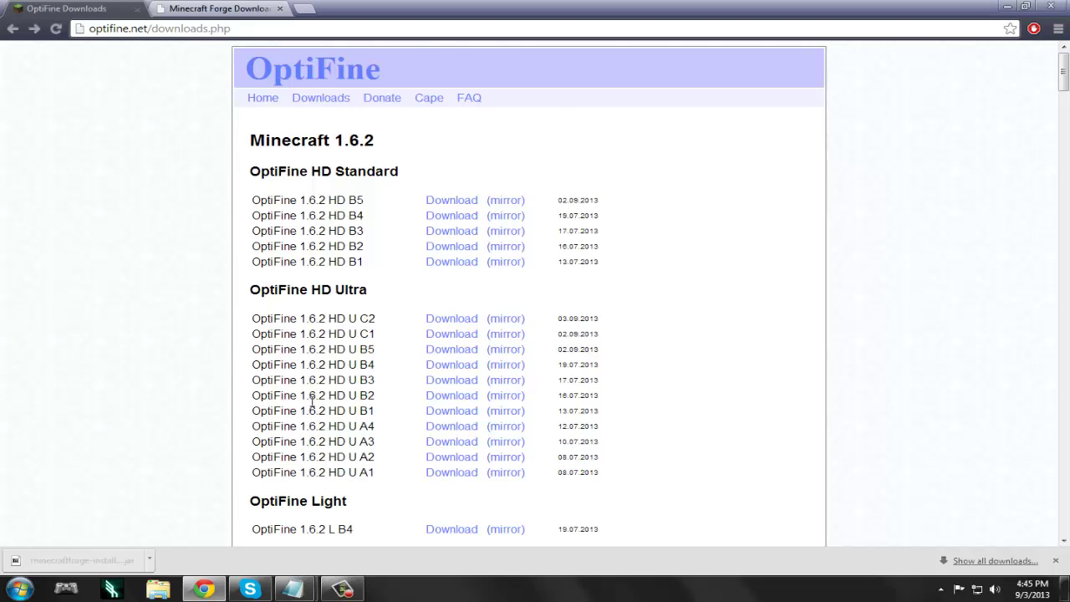
# With Chrome minimized, confirm the OptiFine_1.6.2_HD_U_B4.jar file name through Rename
pyautogui.click(1004, 7)
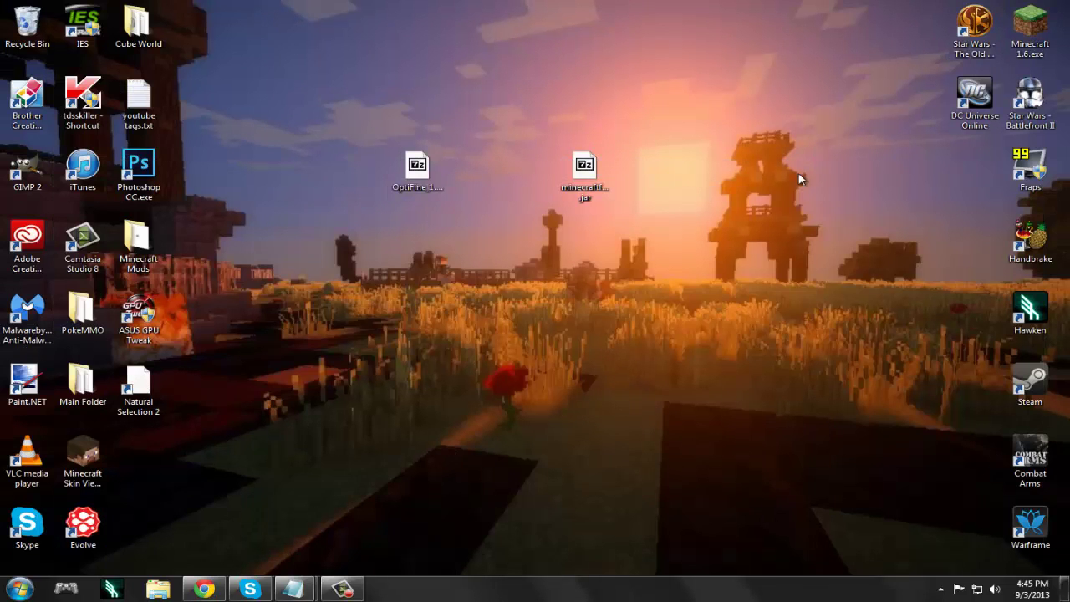
pyautogui.click(424, 179)
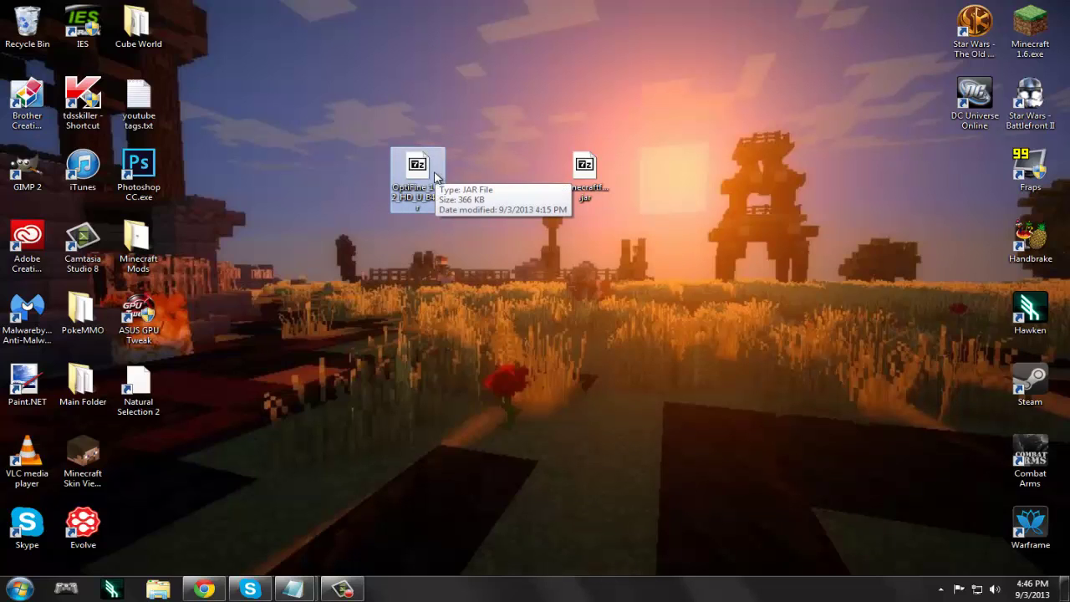
pyautogui.rightClick(433, 173)
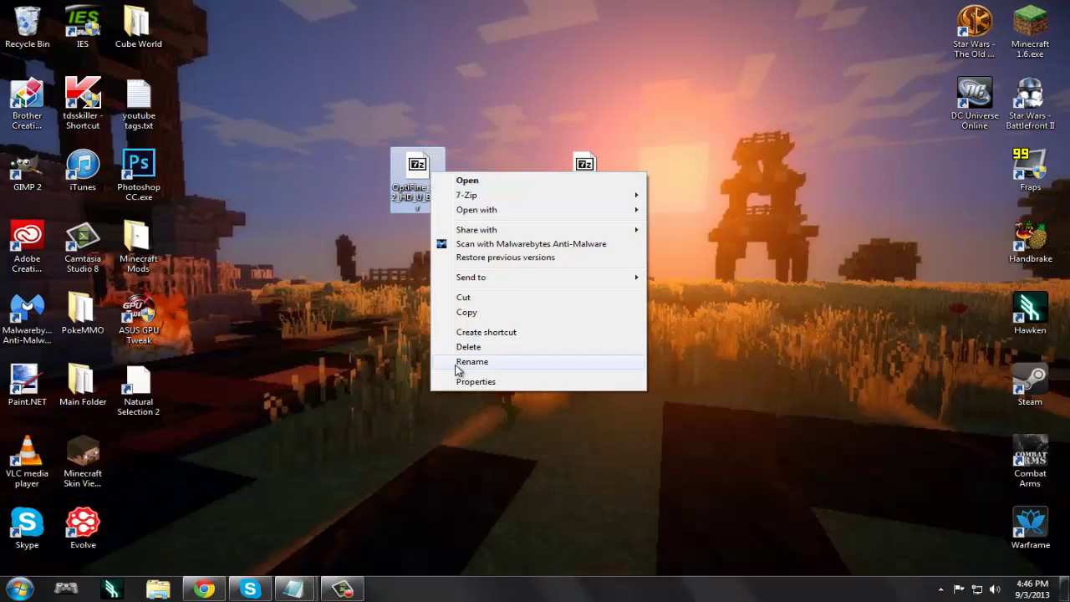
pyautogui.click(468, 361)
pyautogui.press('Right')
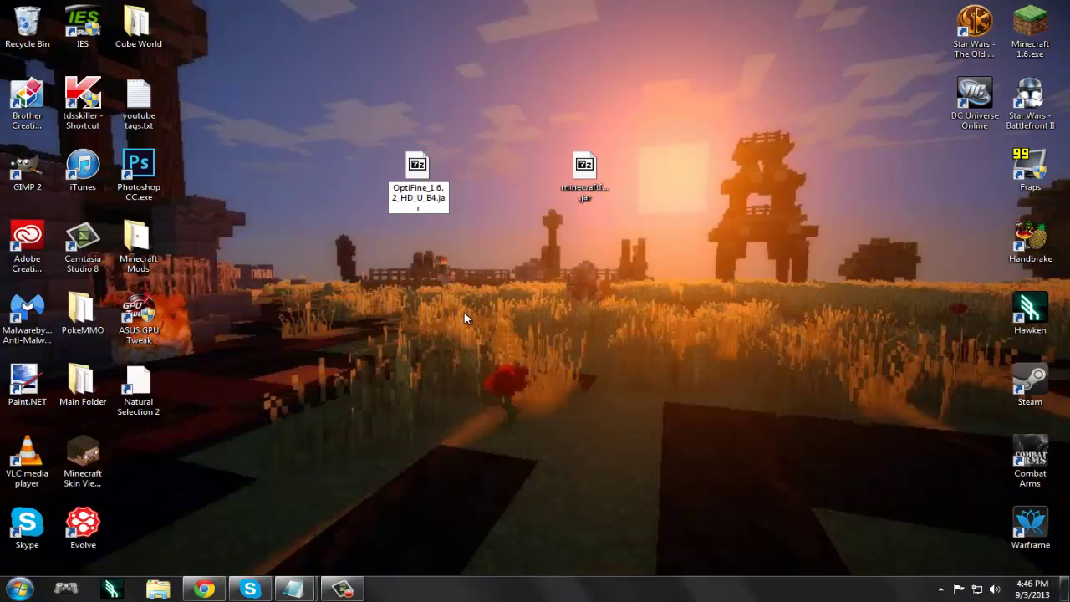
pyautogui.press('Return')
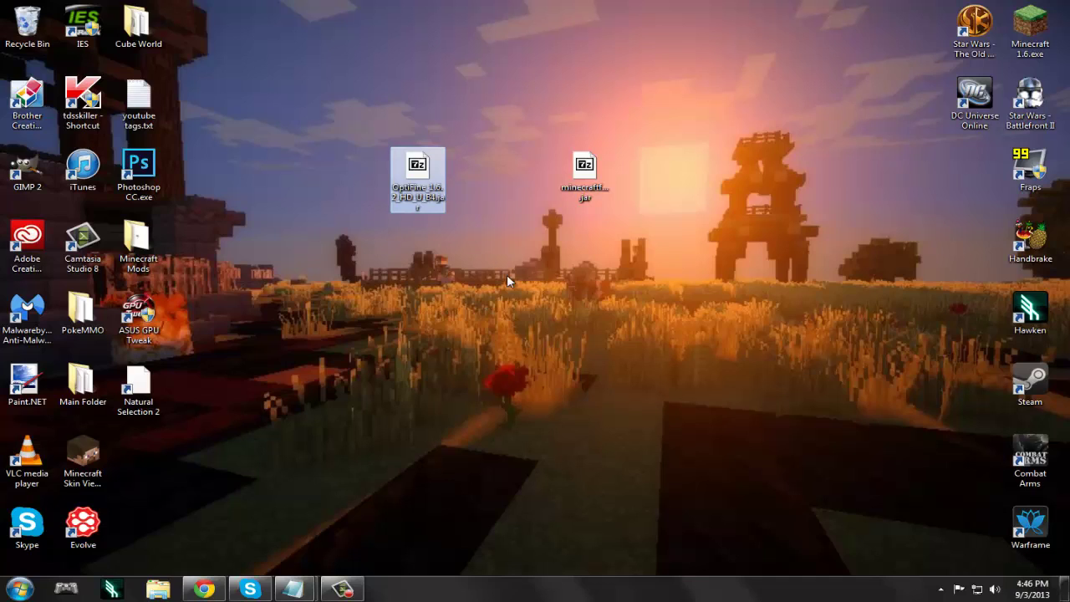
# Move the OptiFine jar next to the Forge installer and select Minecraft 1.6.exe
pyautogui.moveTo(440, 185); pyautogui.dragTo(496, 186)
pyautogui.click(322, 549)
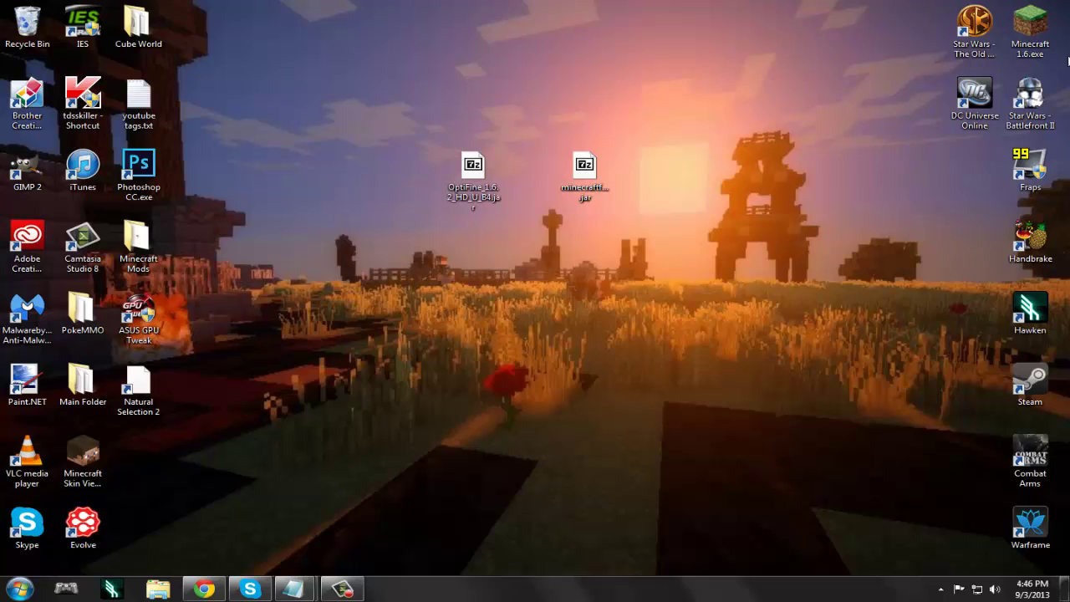
pyautogui.click(1048, 38)
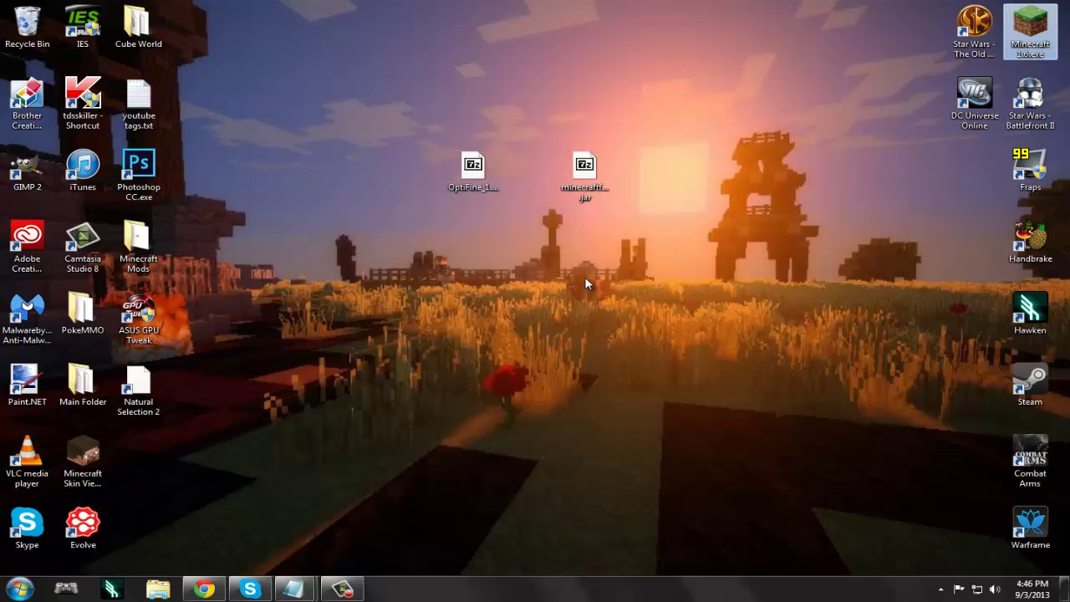
# Launch the Forge profile, verify Minecraft Forge 9.10.0.804 with 12 mods loaded, then close the game
pyautogui.doubleClick(1029, 34)
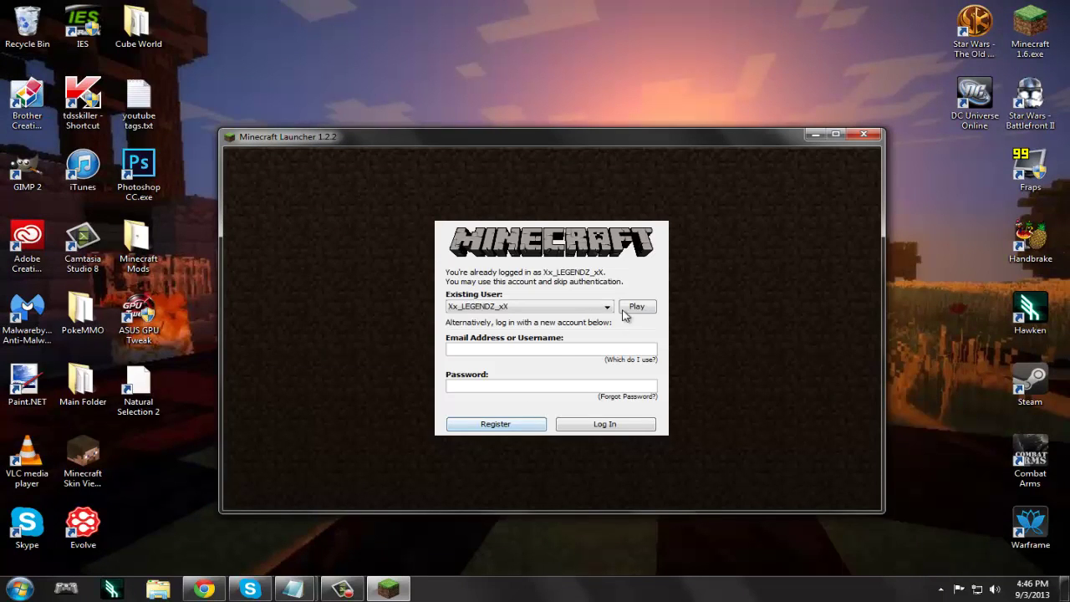
pyautogui.click(634, 308)
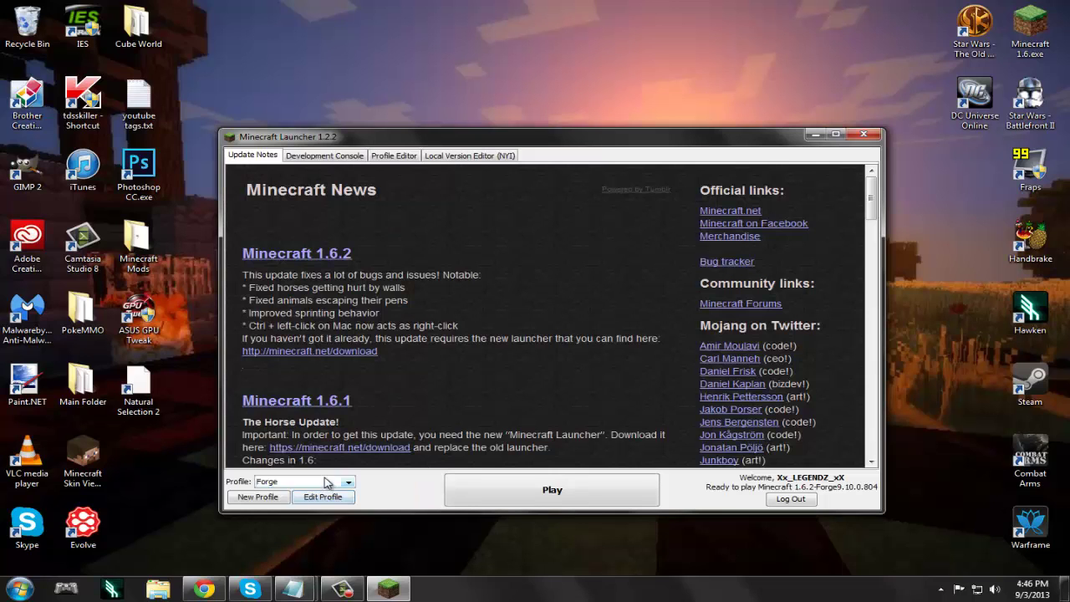
pyautogui.click(522, 488)
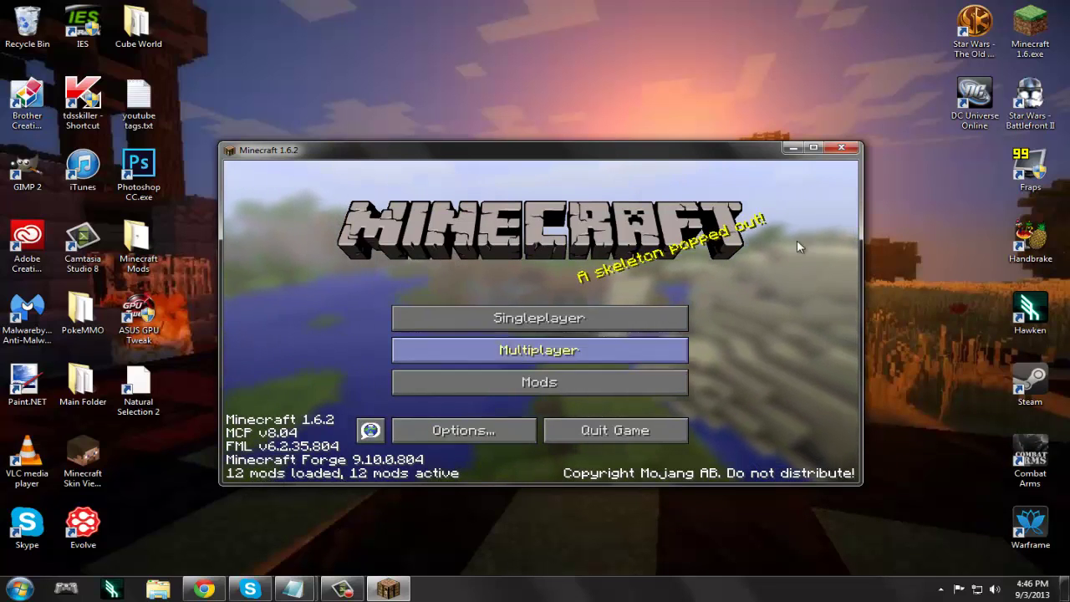
pyautogui.click(841, 149)
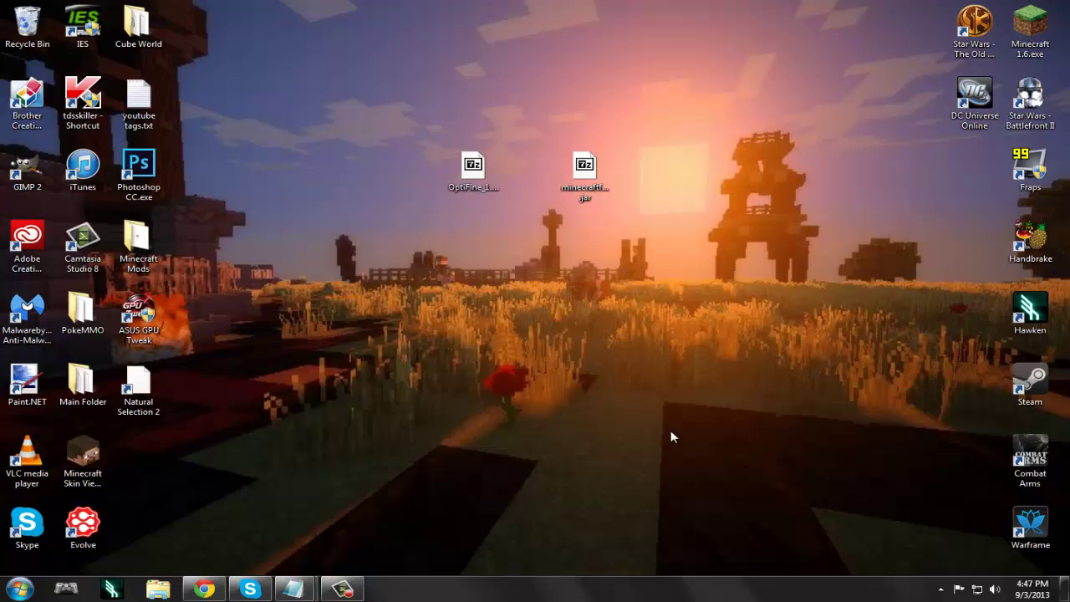
# Run %appdata%, browse to .minecraft\libraries\net and pick out the optifine folder
pyautogui.press('m')
pyautogui.press('super+r')
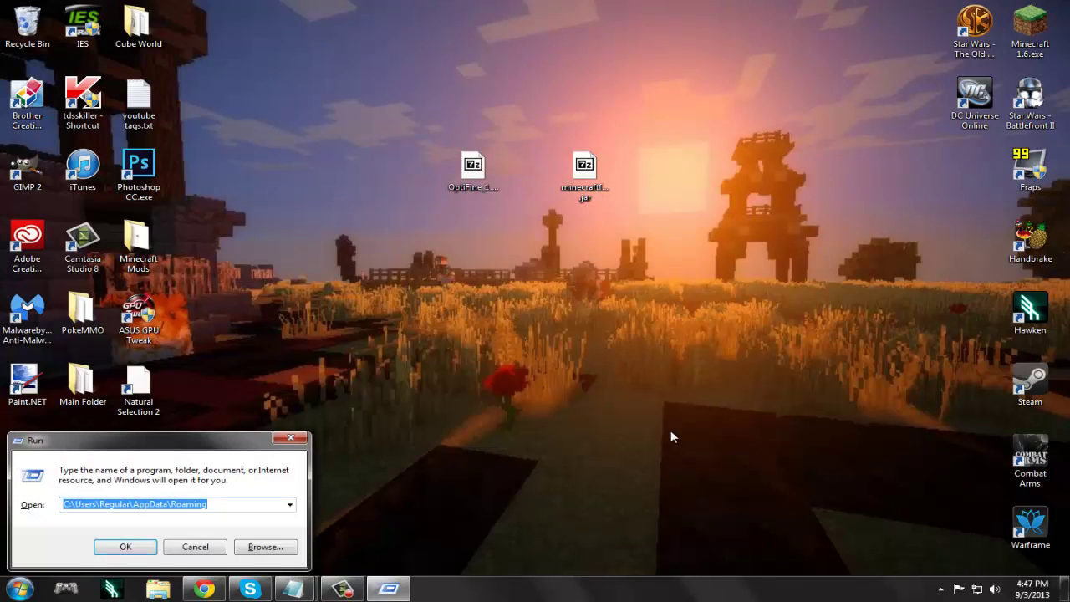
pyautogui.press('Return')
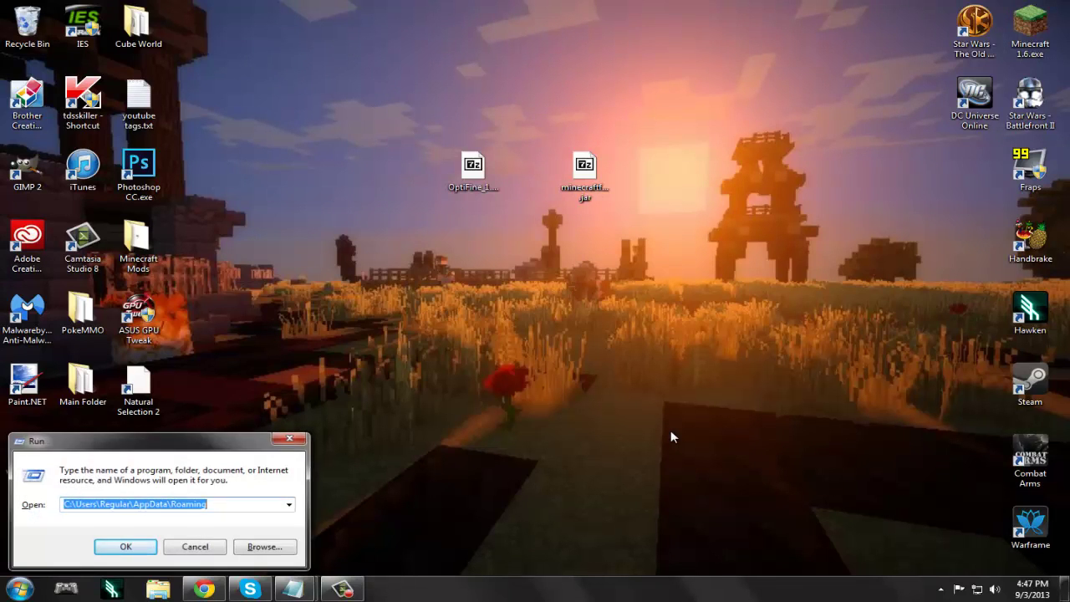
pyautogui.doubleClick(401, 140)
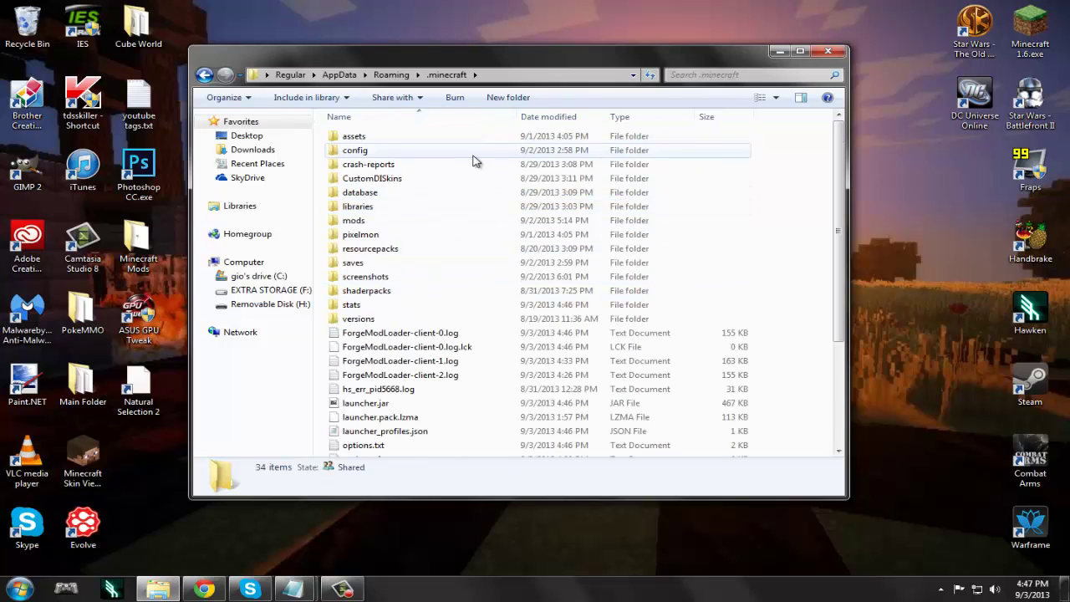
pyautogui.doubleClick(457, 211)
pyautogui.doubleClick(420, 195)
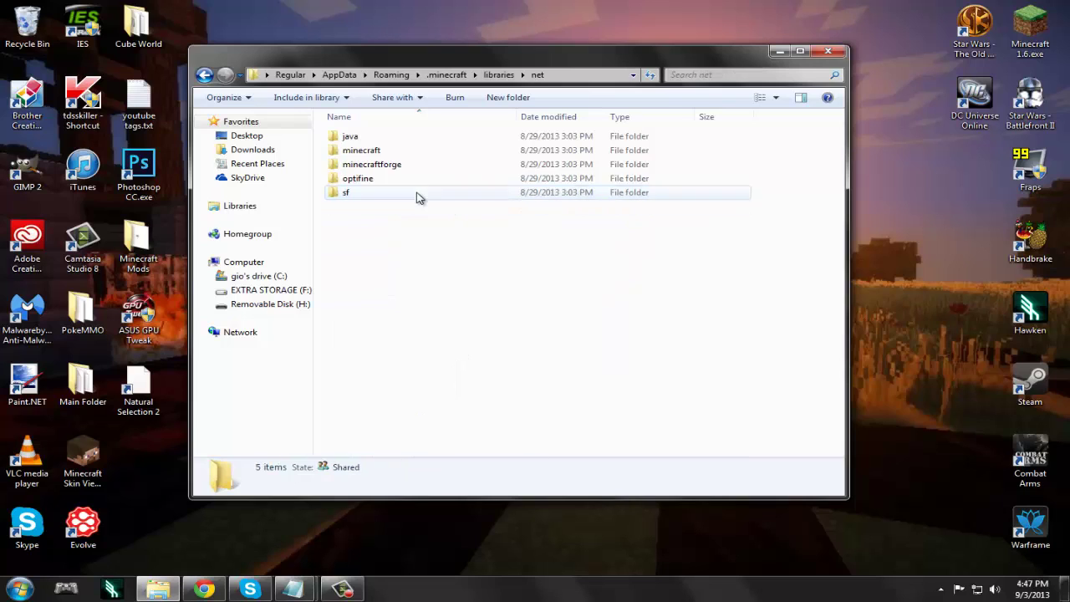
pyautogui.click(413, 151)
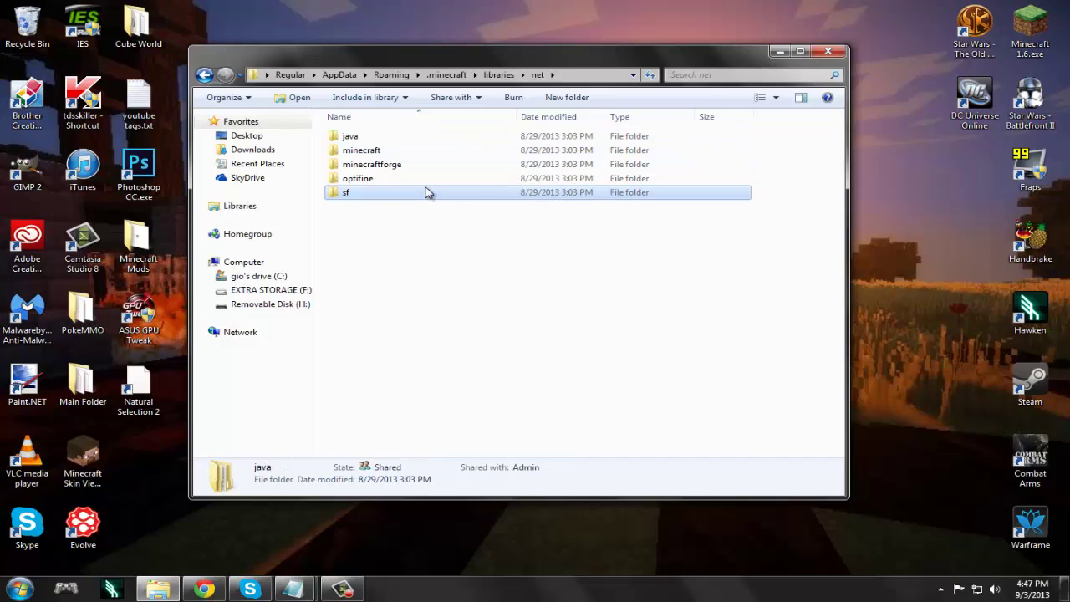
pyautogui.click(473, 179)
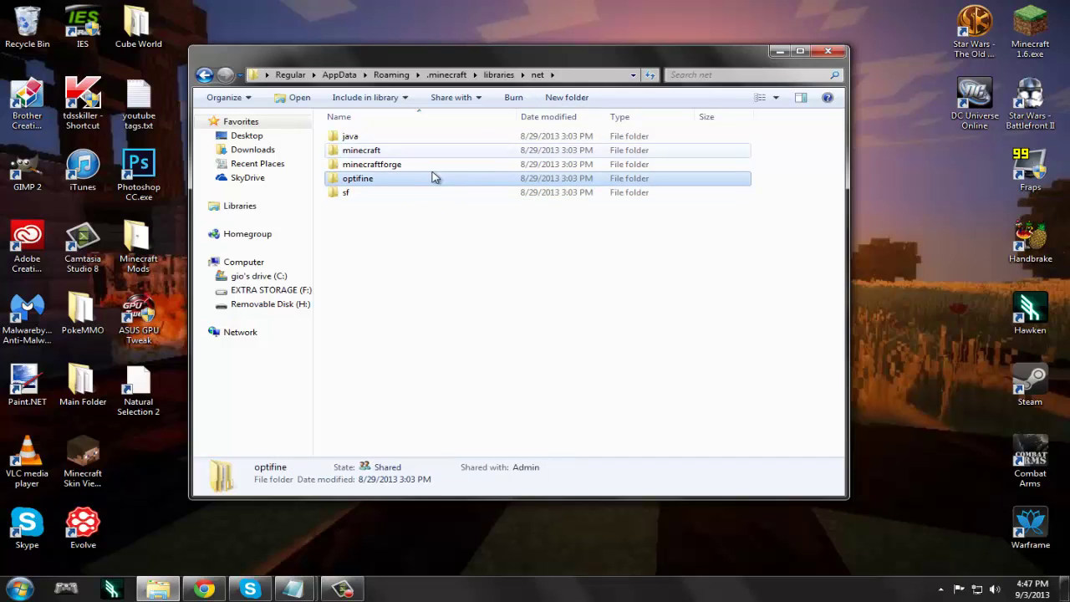
# Open optifine\optifine\1.6.2_HD_U_B4 and compare OptiFine-1.6.2_HD_U_B4.jar with the desktop copy
pyautogui.doubleClick(387, 186)
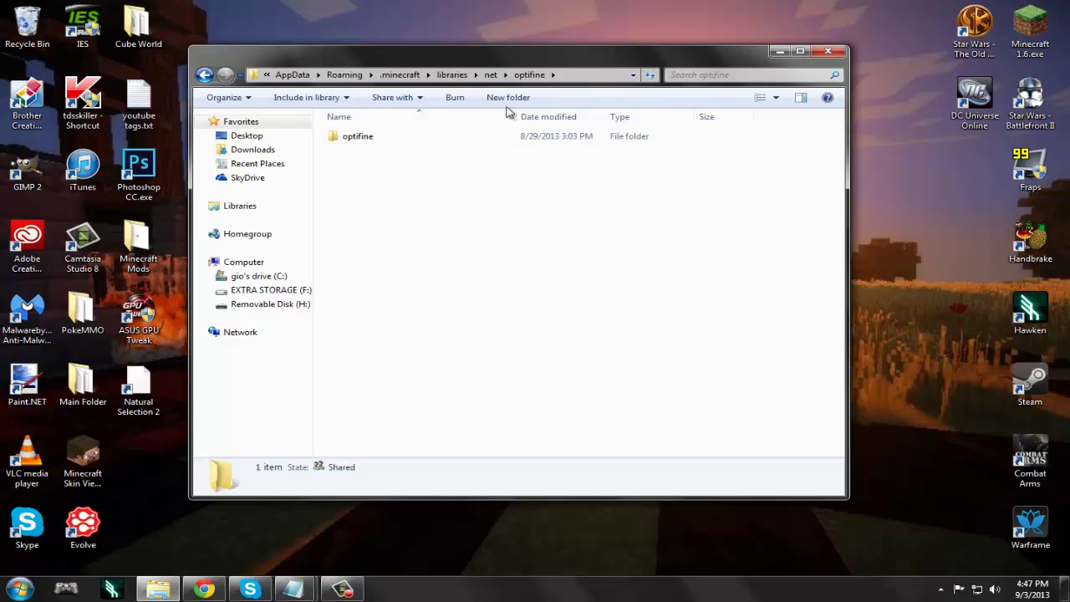
pyautogui.doubleClick(370, 138)
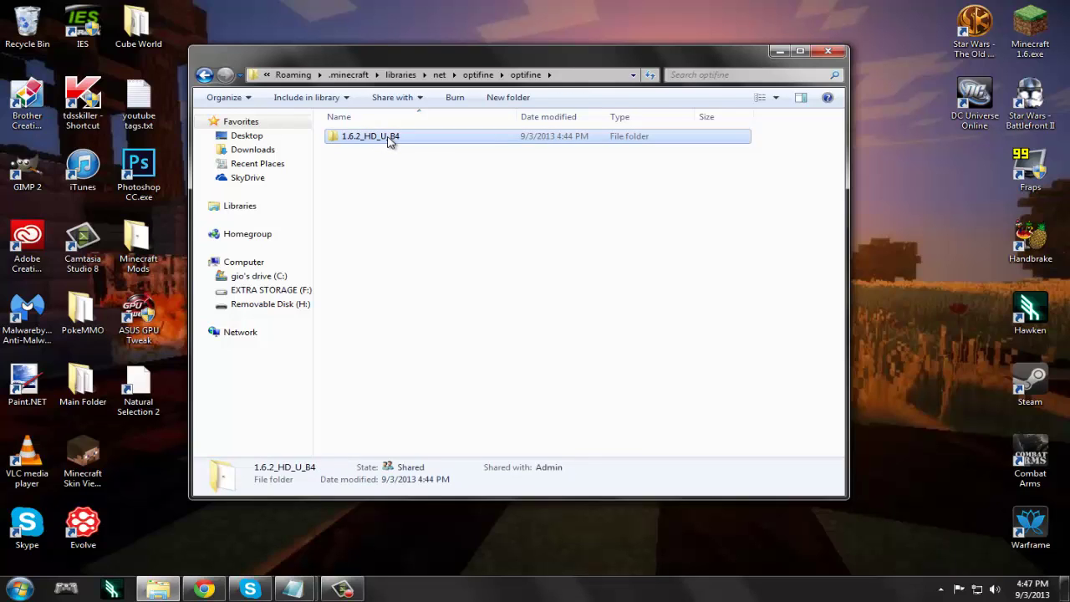
pyautogui.doubleClick(389, 140)
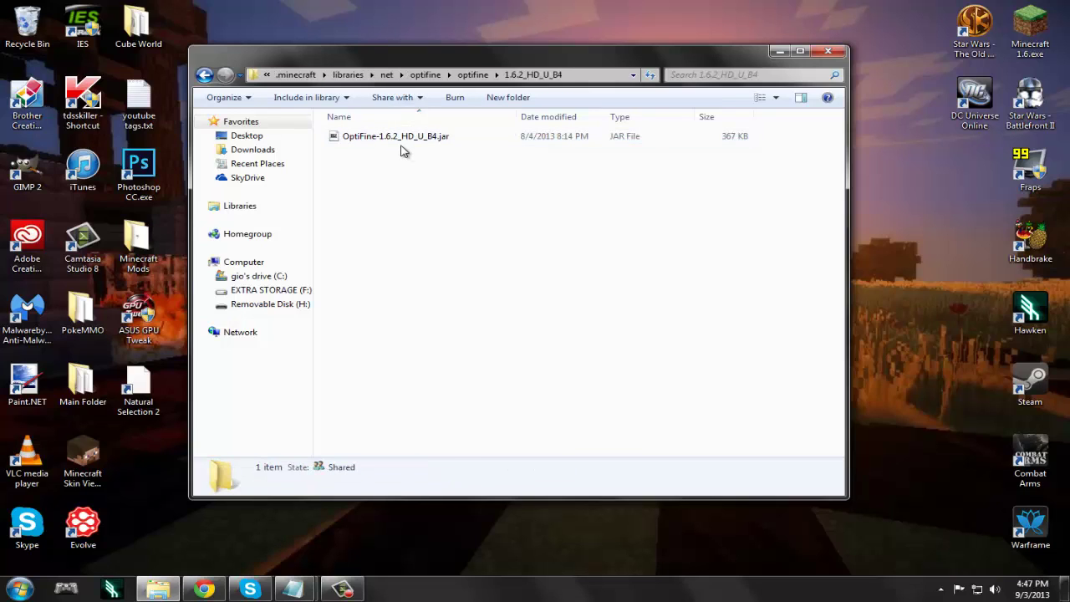
pyautogui.click(400, 138)
pyautogui.moveTo(442, 55); pyautogui.dragTo(779, 69)
pyautogui.moveTo(732, 142)
pyautogui.mouseDown()
pyautogui.moveTo(453, 180)
pyautogui.moveTo(478, 172)
pyautogui.mouseUp()
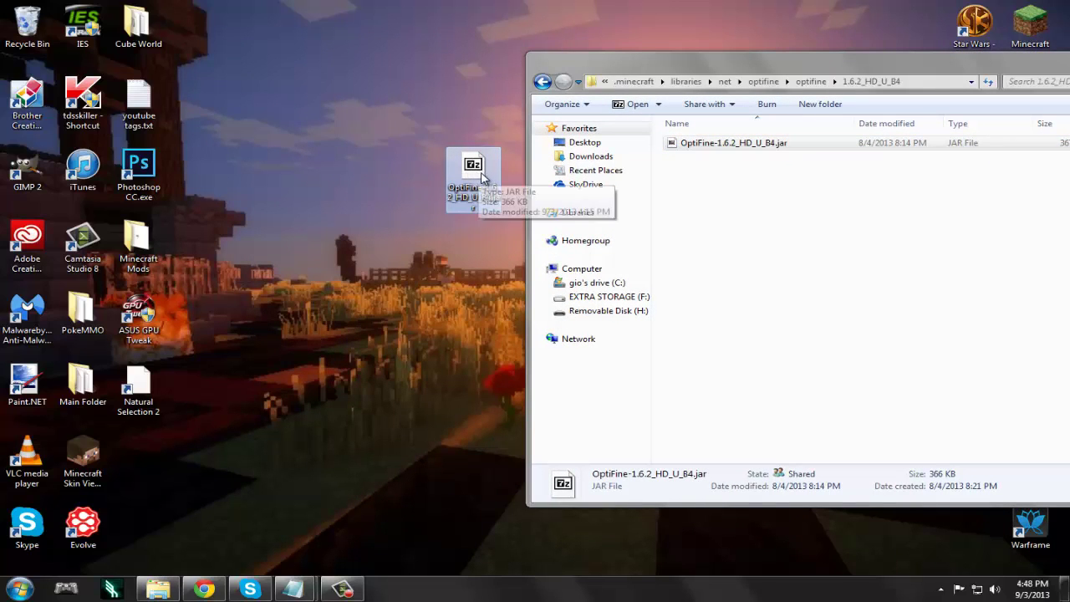
pyautogui.click(831, 205)
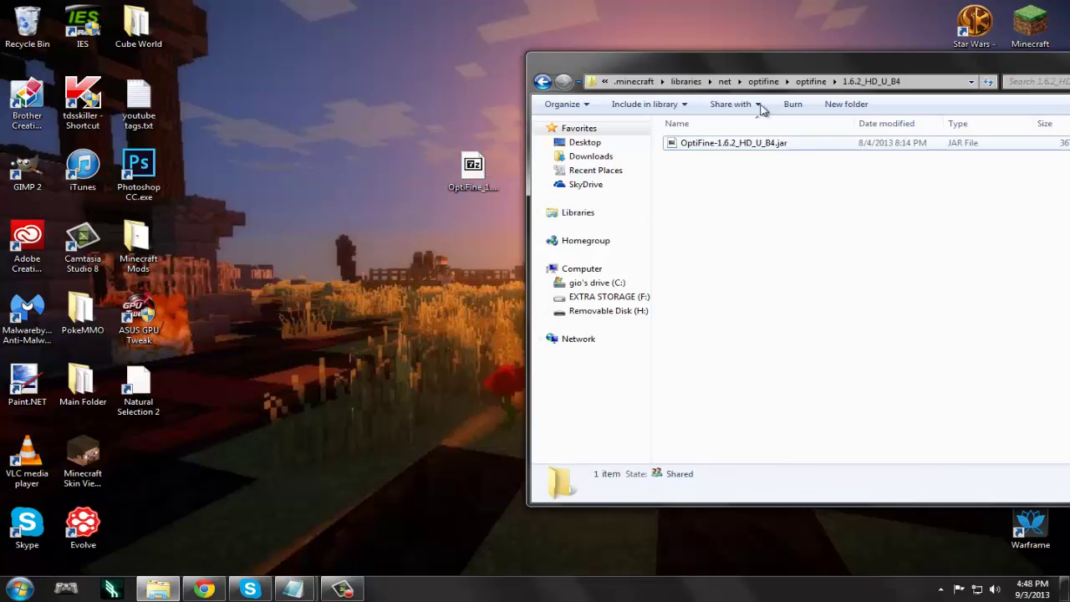
pyautogui.moveTo(743, 67); pyautogui.dragTo(552, 52)
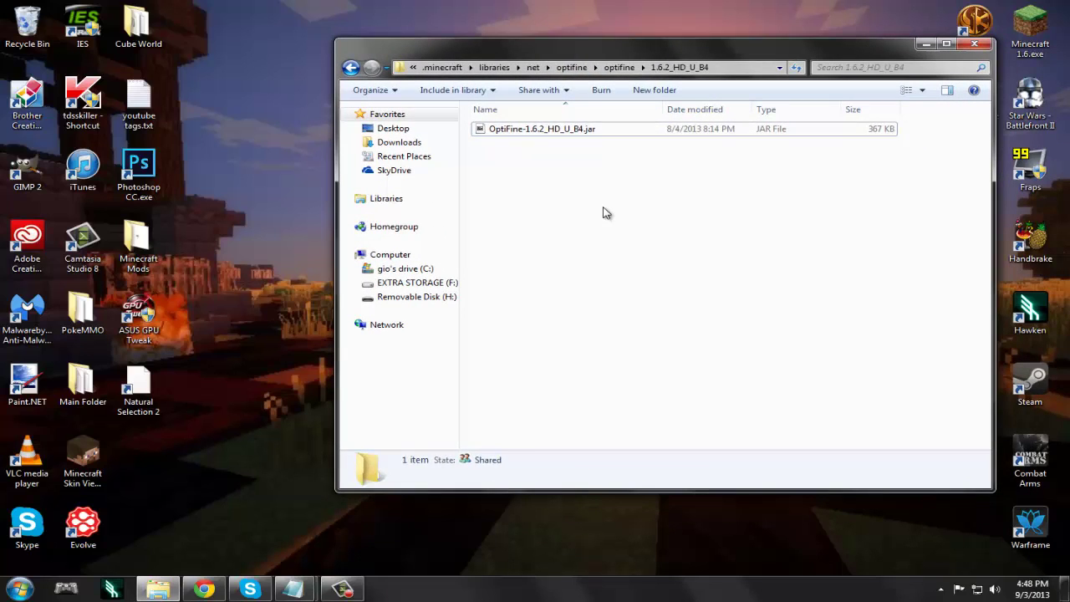
# Go back up to the optifine folder and point out the 1.6.2_HD_U_B4 folder
pyautogui.press('BackSpace')
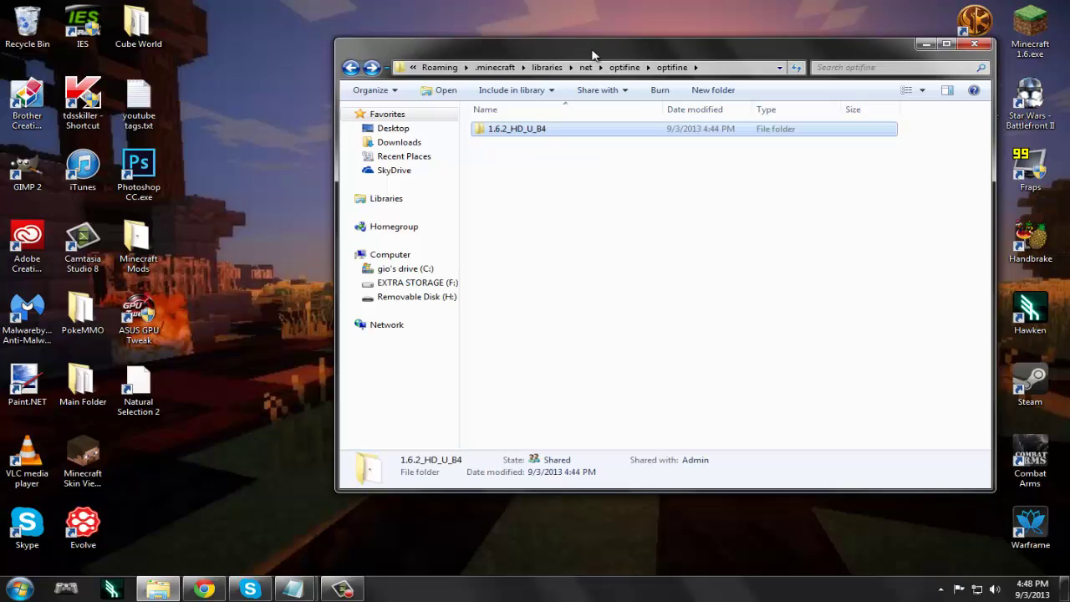
pyautogui.click(553, 176)
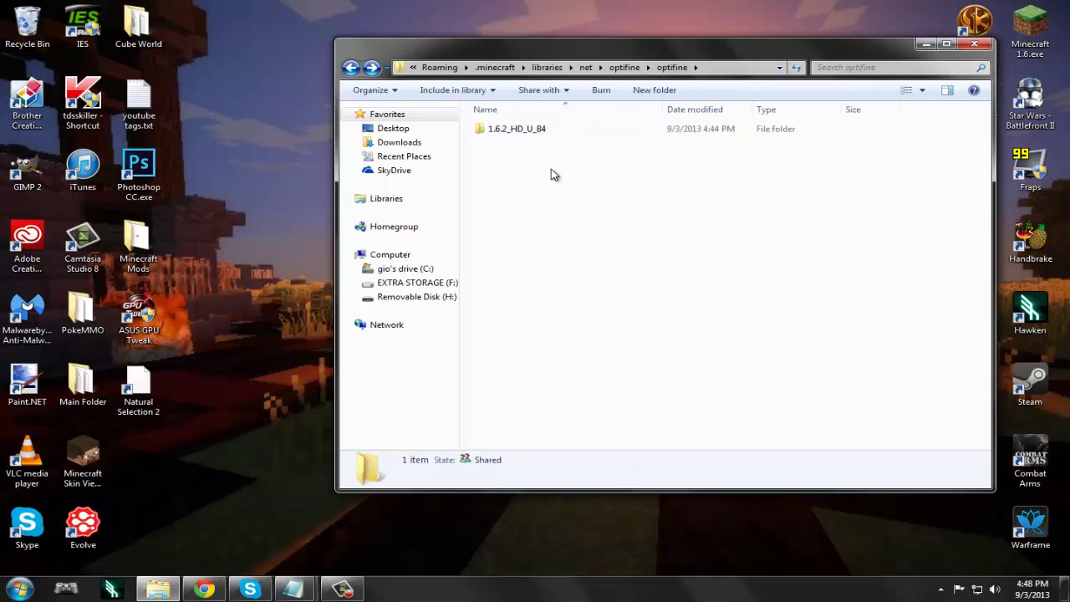
pyautogui.click(556, 132)
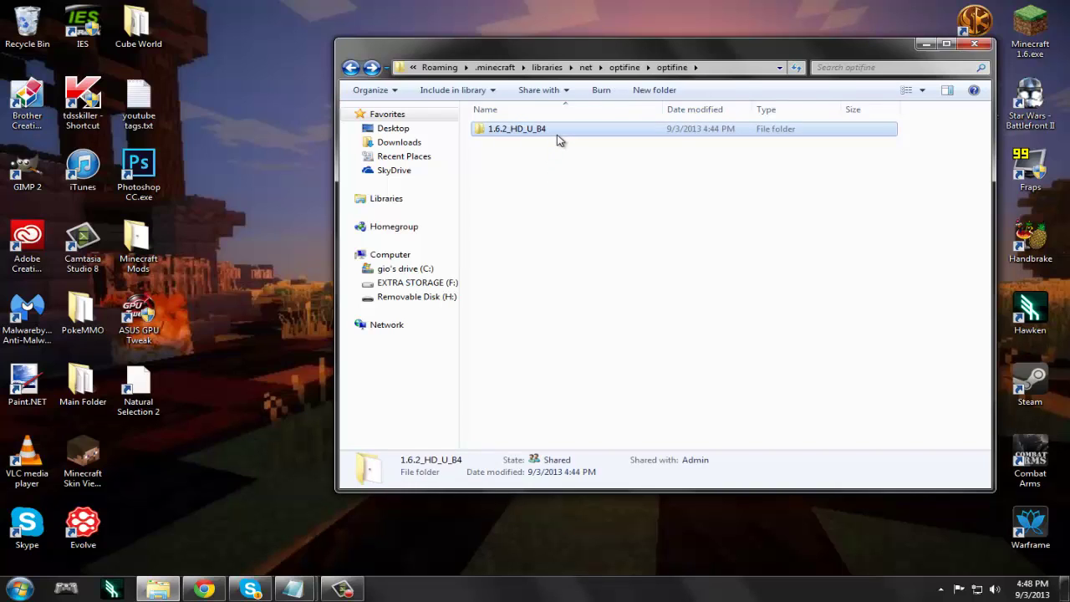
pyautogui.click(571, 174)
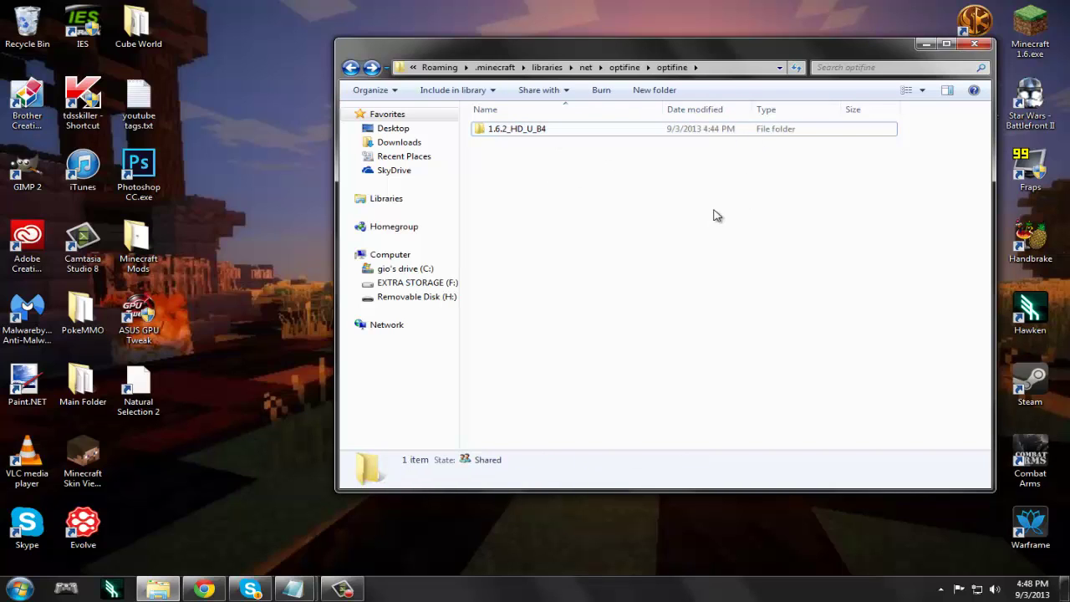
pyautogui.click(536, 133)
pyautogui.click(661, 220)
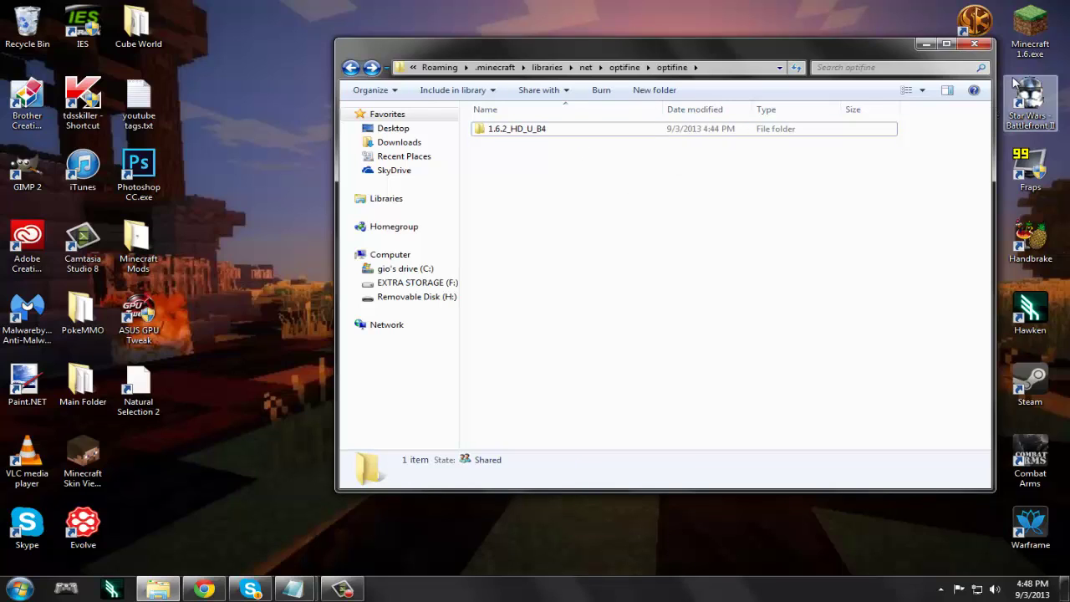
# Reopen 1.6.2_HD_U_B4, point out the OptiFine jar again, then go back up
pyautogui.doubleClick(593, 132)
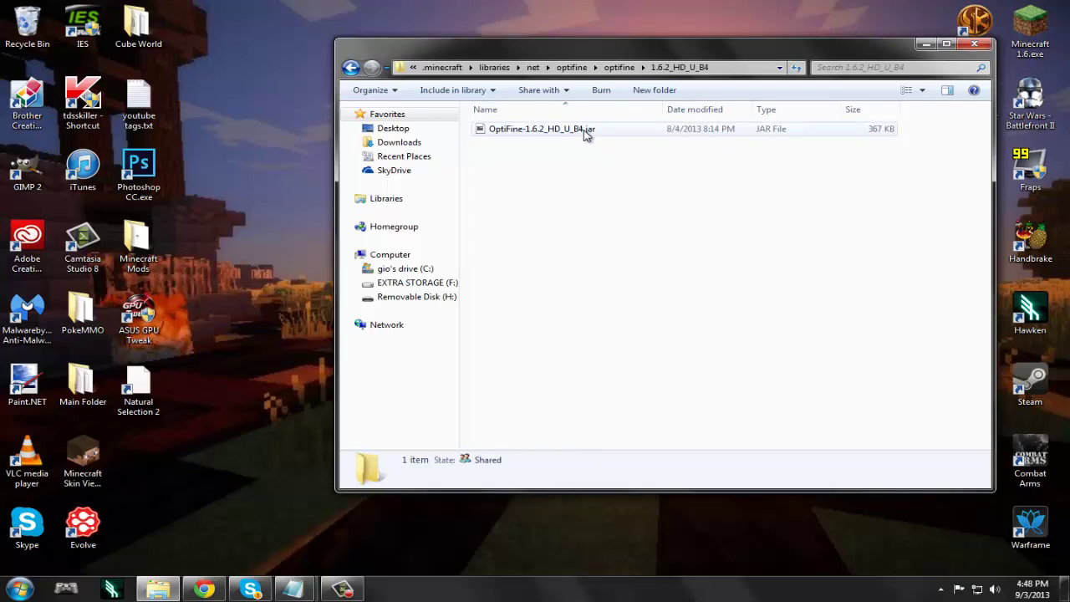
pyautogui.click(599, 132)
pyautogui.click(596, 167)
pyautogui.click(601, 140)
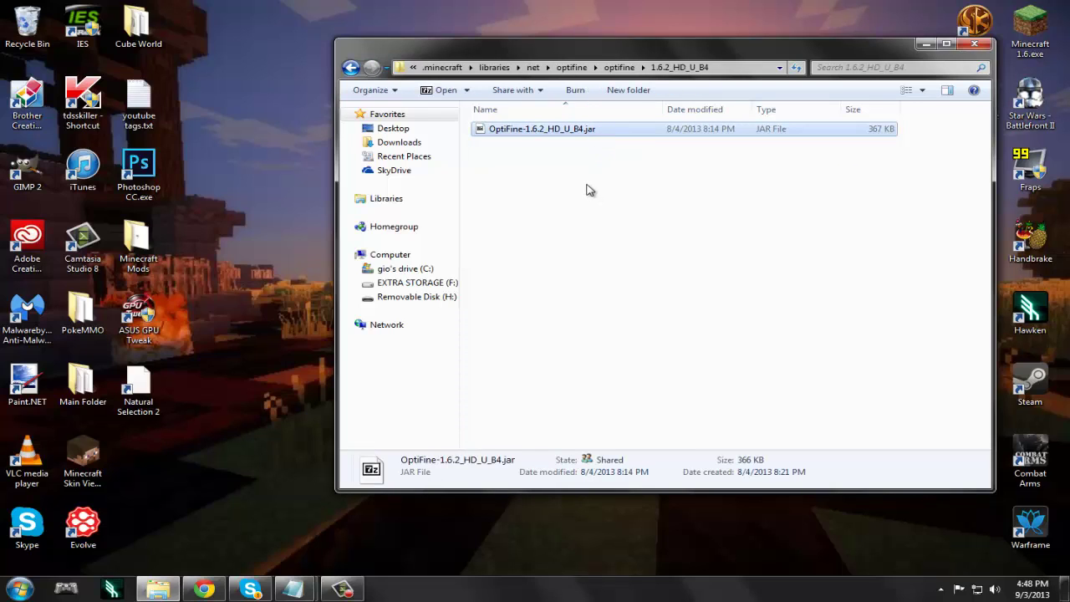
pyautogui.click(584, 182)
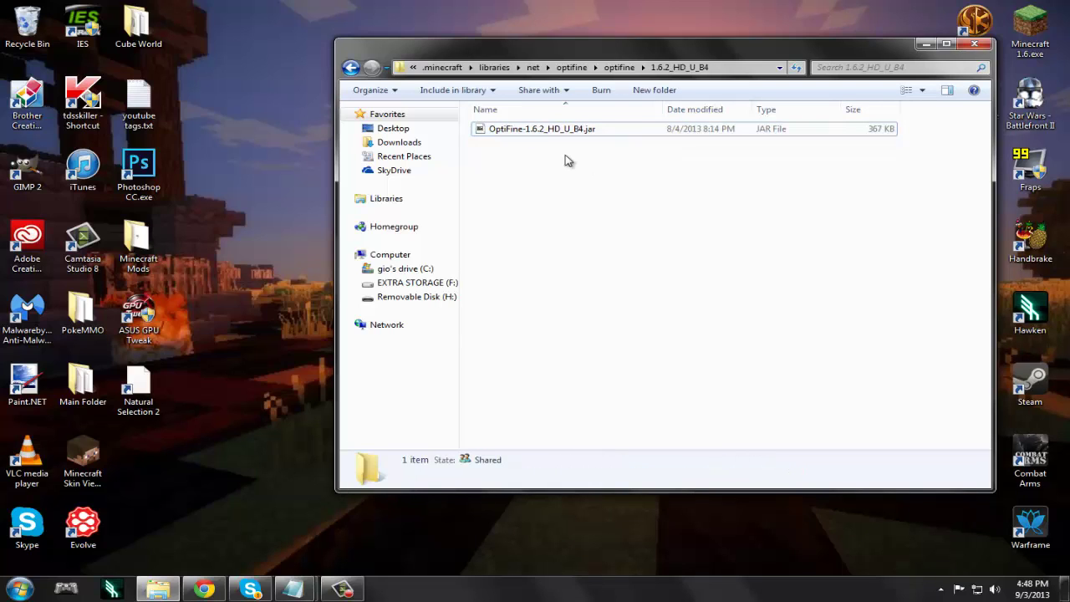
pyautogui.press('BackSpace')
pyautogui.press('BackSpace')
# Navigate to versions\1.6.2-Forge9.10.0.804 and select 1.6.2-Forge9.10.0.804.json
pyautogui.press('BackSpace')
pyautogui.press('BackSpace')
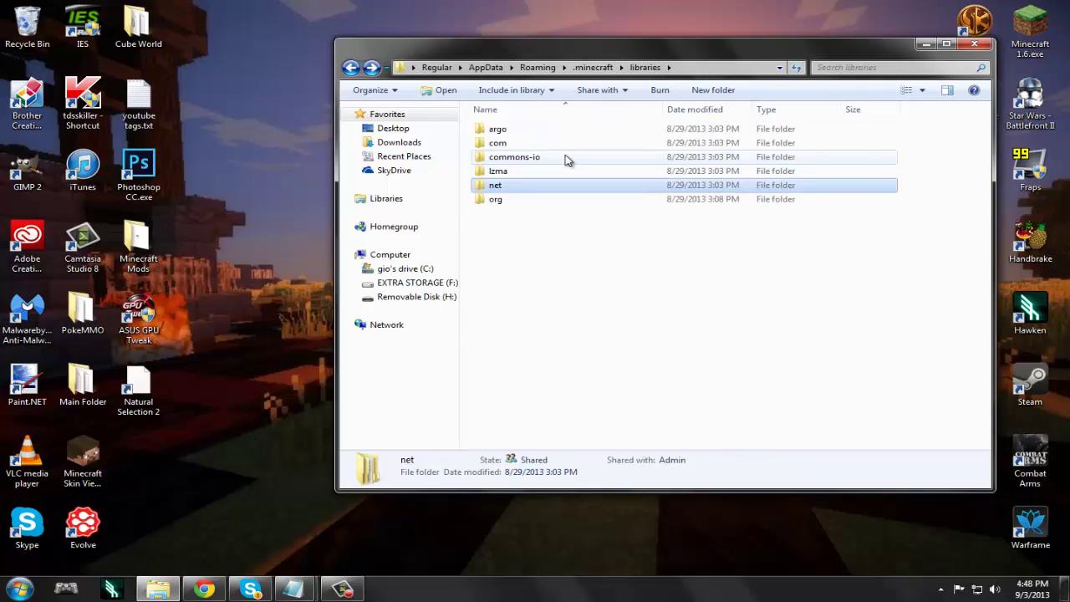
pyautogui.press('BackSpace')
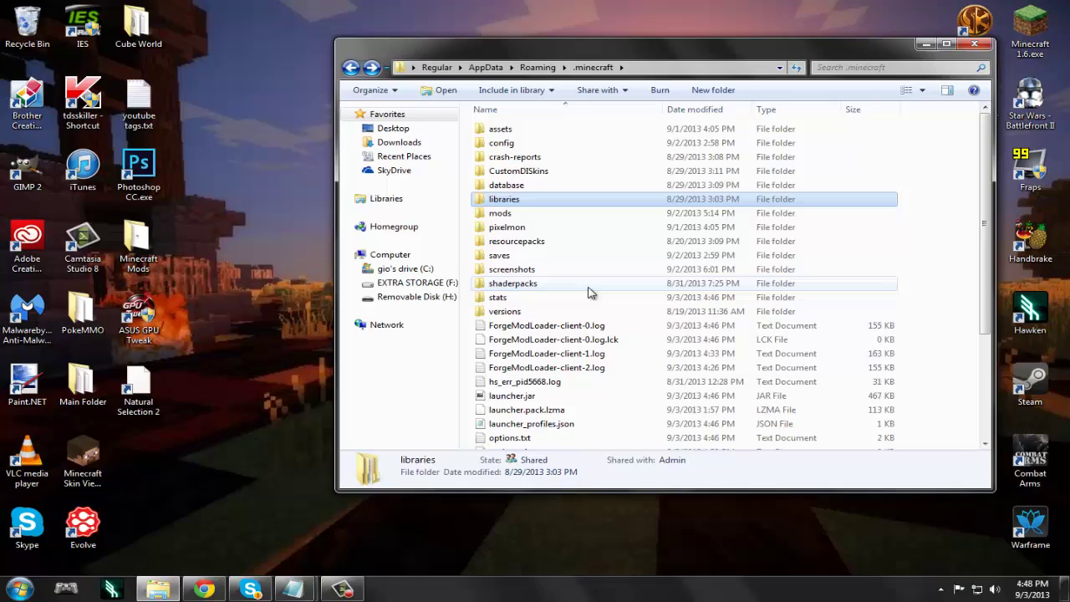
pyautogui.doubleClick(561, 314)
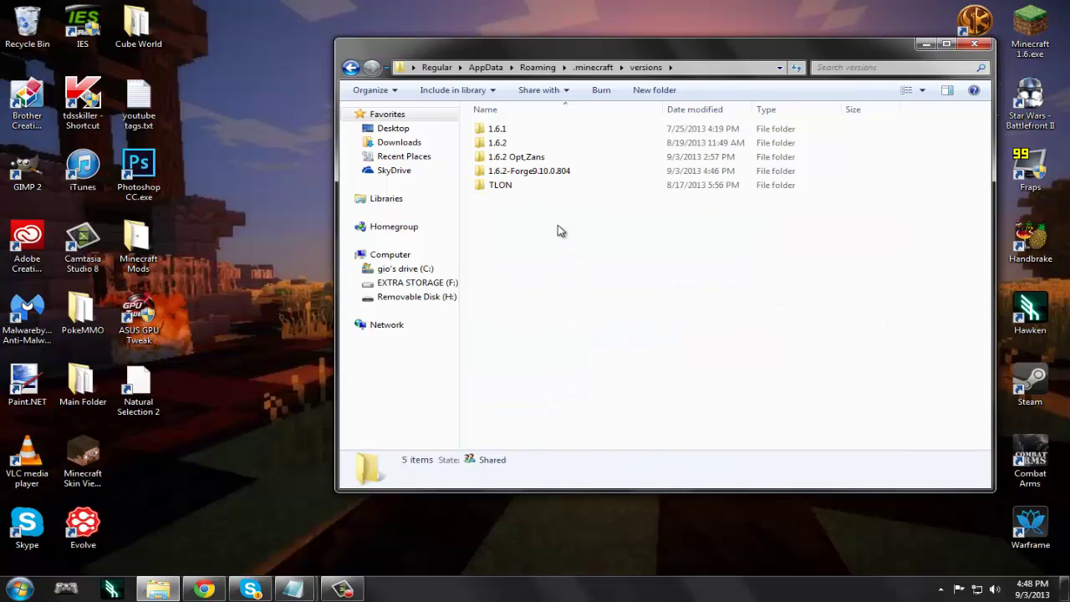
pyautogui.doubleClick(566, 172)
pyautogui.click(559, 144)
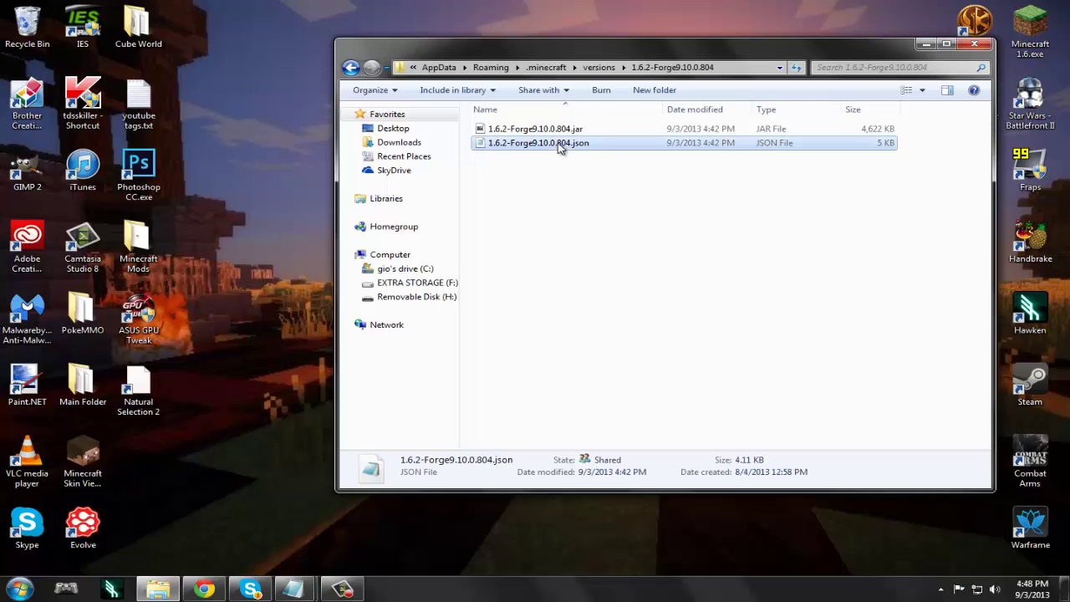
# Open the JSON in Notepad via Edit, enlarge the window and scroll through it
pyautogui.rightClick(557, 144)
pyautogui.click(583, 170)
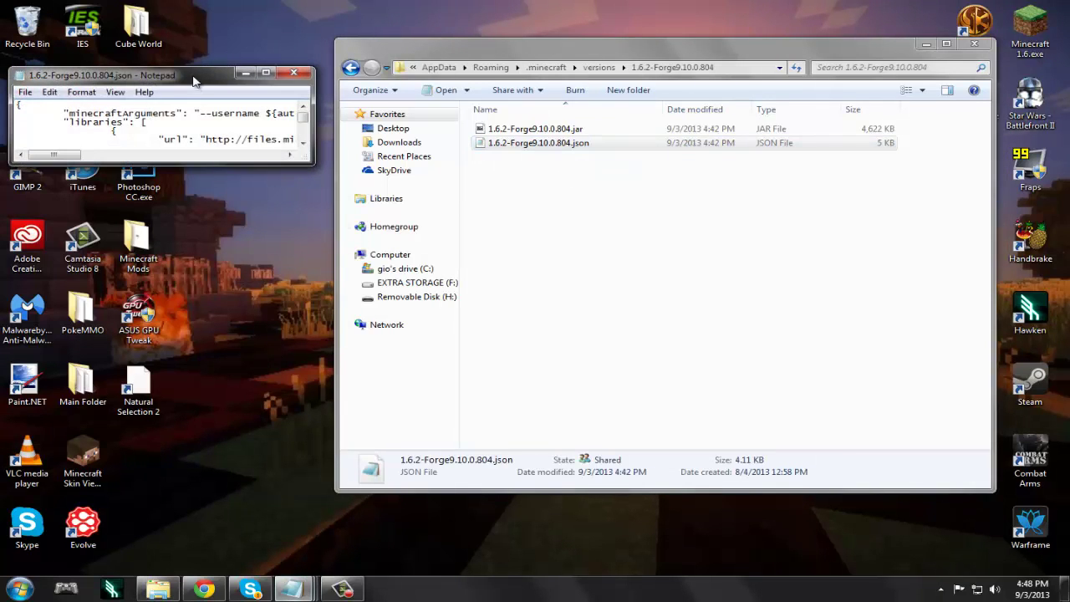
pyautogui.moveTo(219, 70); pyautogui.dragTo(219, 7)
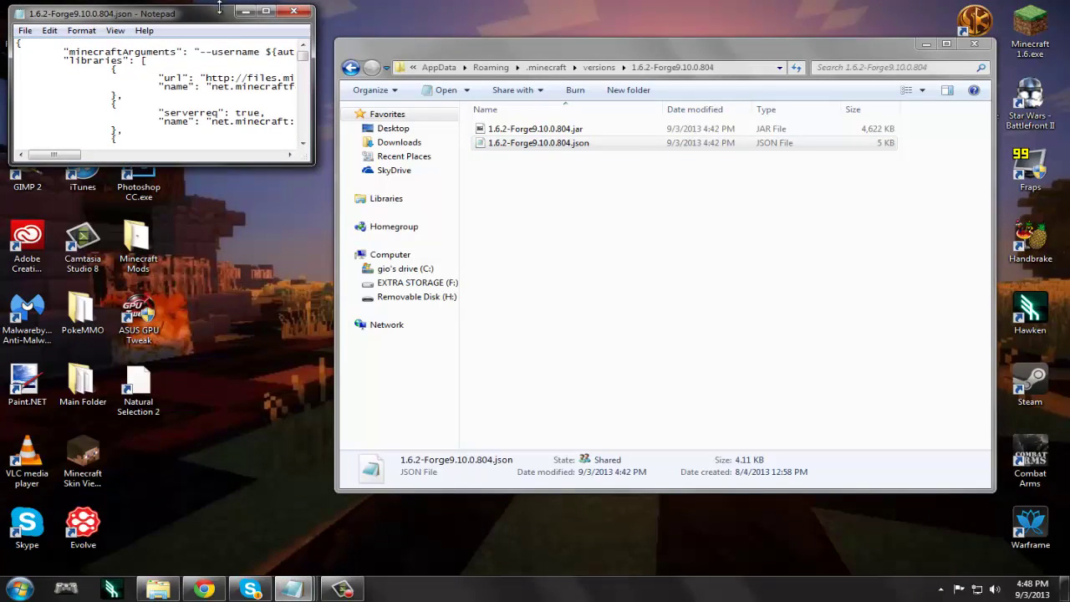
pyautogui.moveTo(313, 165)
pyautogui.mouseDown()
pyautogui.moveTo(400, 290)
pyautogui.moveTo(512, 366)
pyautogui.moveTo(687, 414)
pyautogui.moveTo(719, 462)
pyautogui.mouseUp()
pyautogui.moveTo(708, 83); pyautogui.dragTo(708, 376)
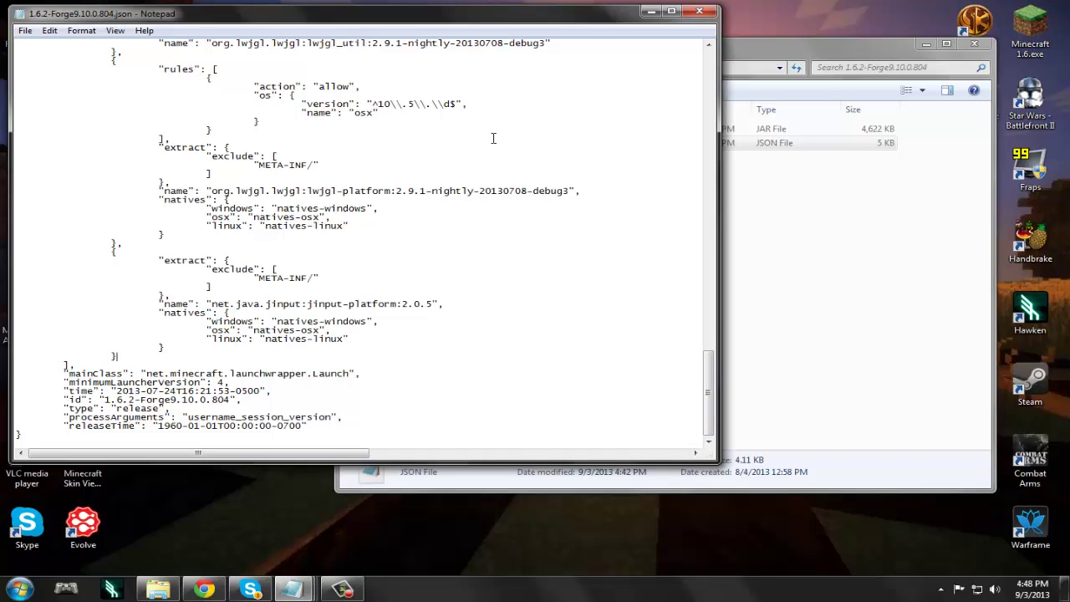
# Switch from the Forge JSON to the untitled notes window and enlarge it
pyautogui.click(651, 12)
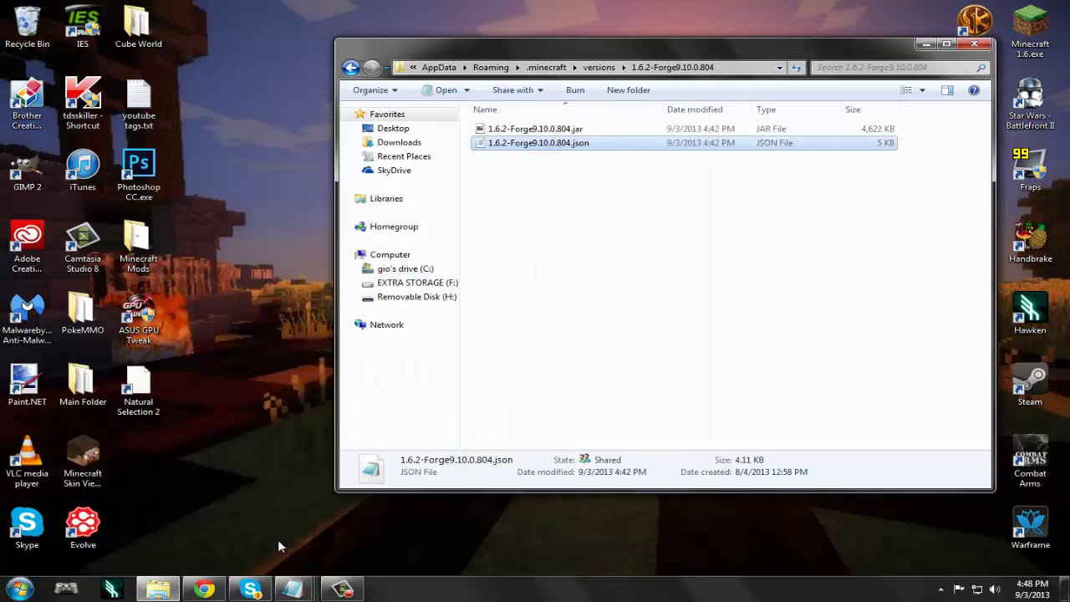
pyautogui.click(291, 583)
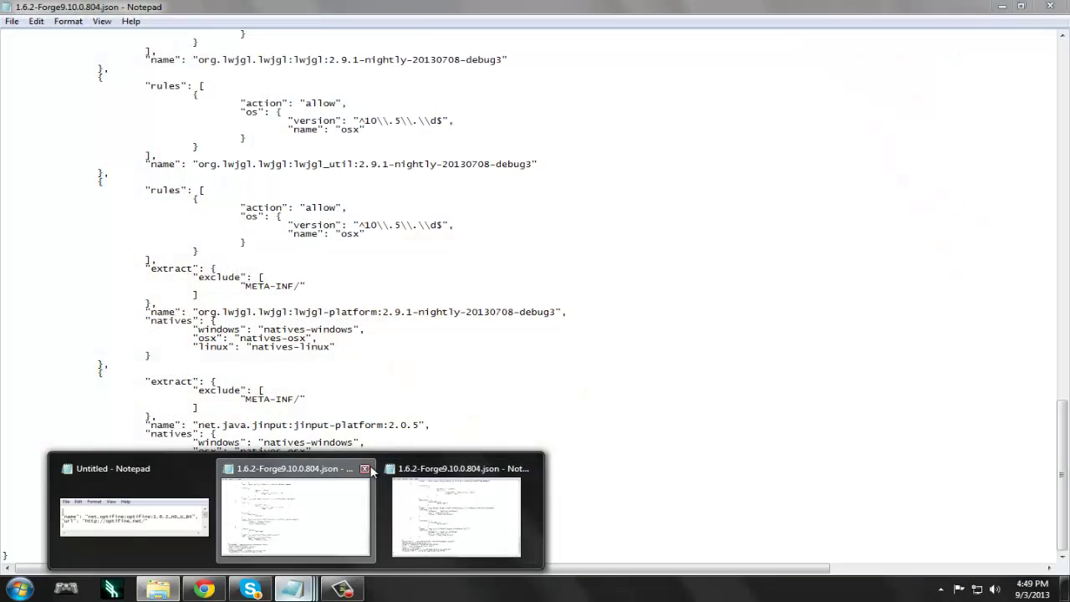
pyautogui.click(294, 511)
pyautogui.click(292, 590)
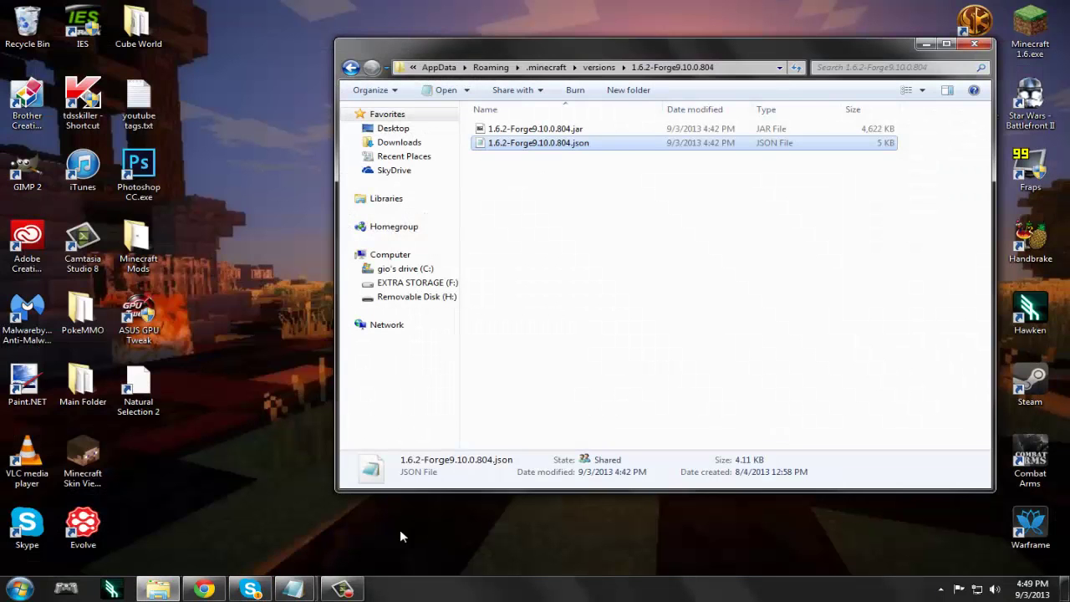
pyautogui.moveTo(294, 588)
pyautogui.click(224, 550)
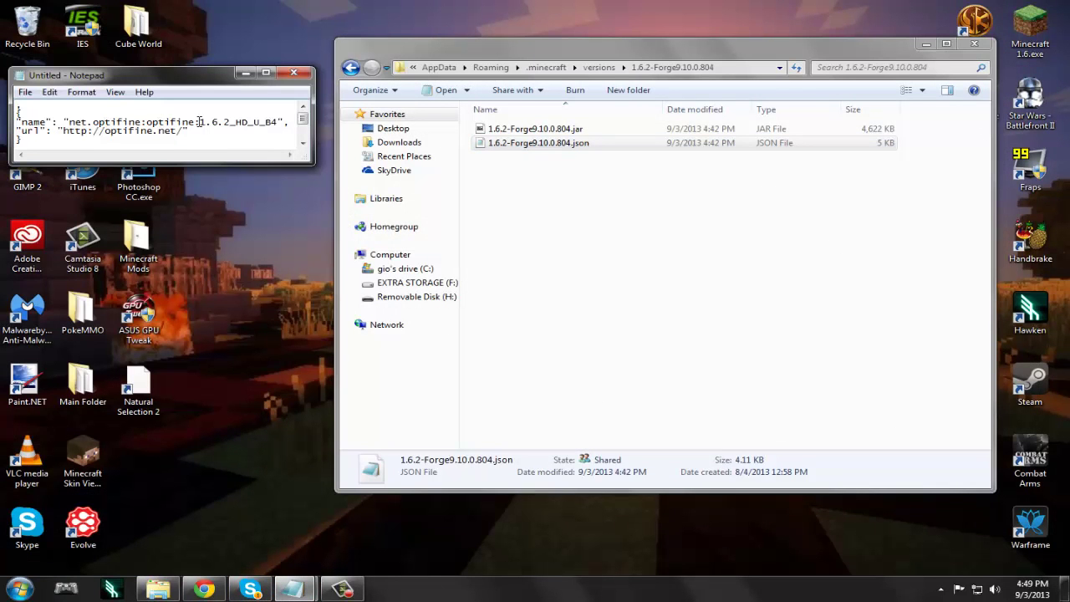
pyautogui.moveTo(311, 168); pyautogui.dragTo(321, 289)
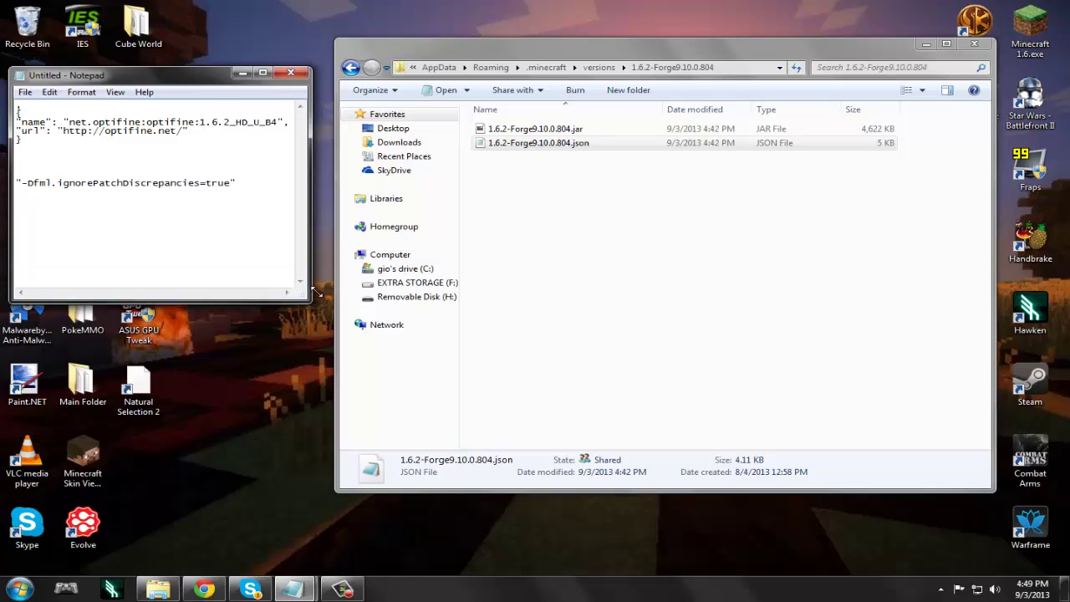
# Copy the optifine library block and paste it after the last Forge library, adding a comma
pyautogui.moveTo(21, 141); pyautogui.dragTo(90, 99)
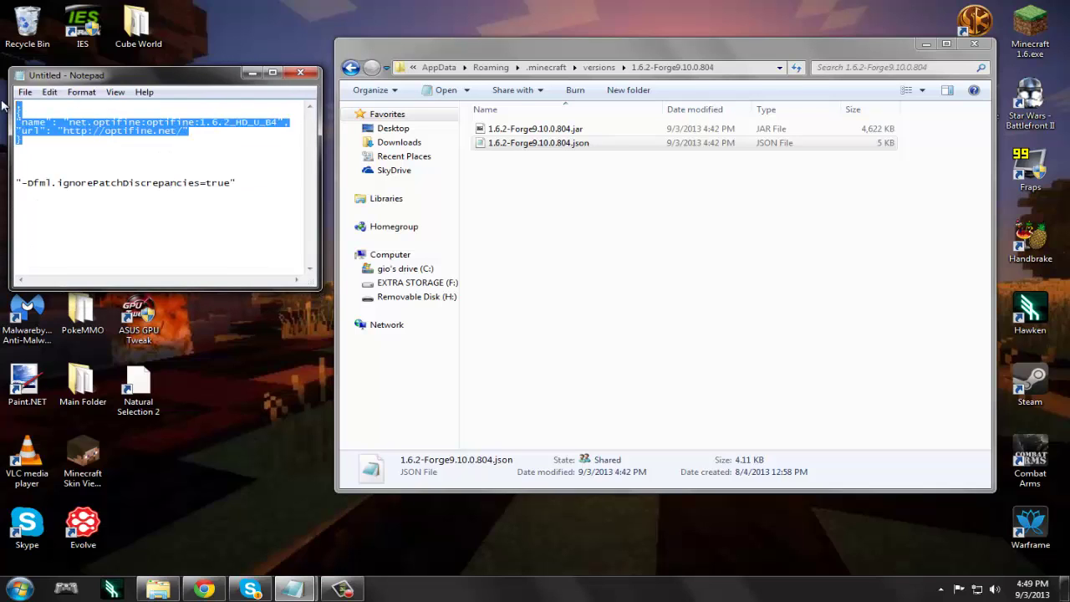
pyautogui.rightClick(63, 130)
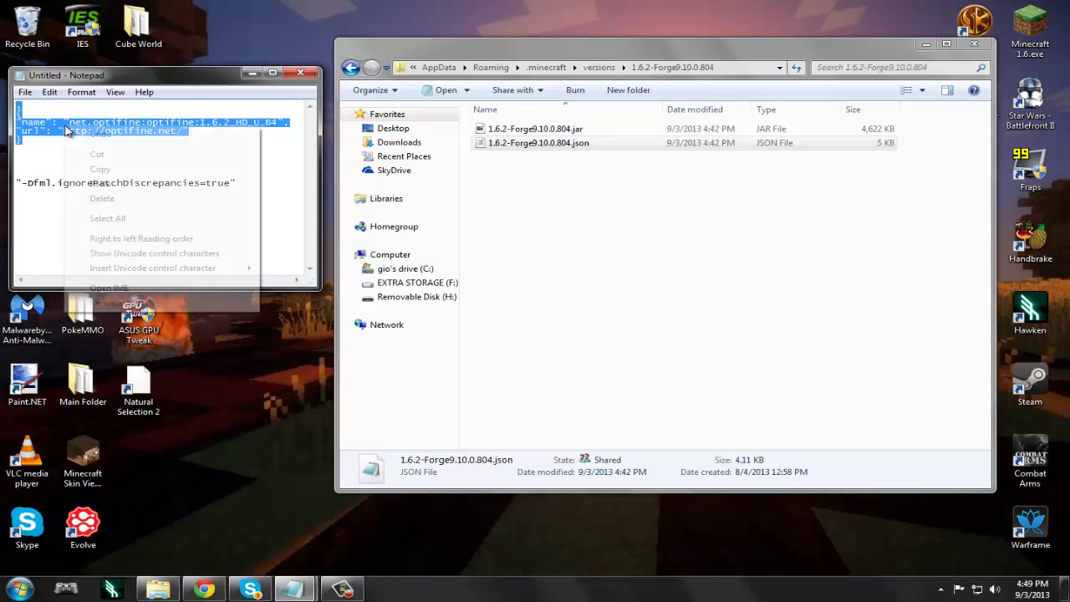
pyautogui.click(100, 172)
pyautogui.click(252, 73)
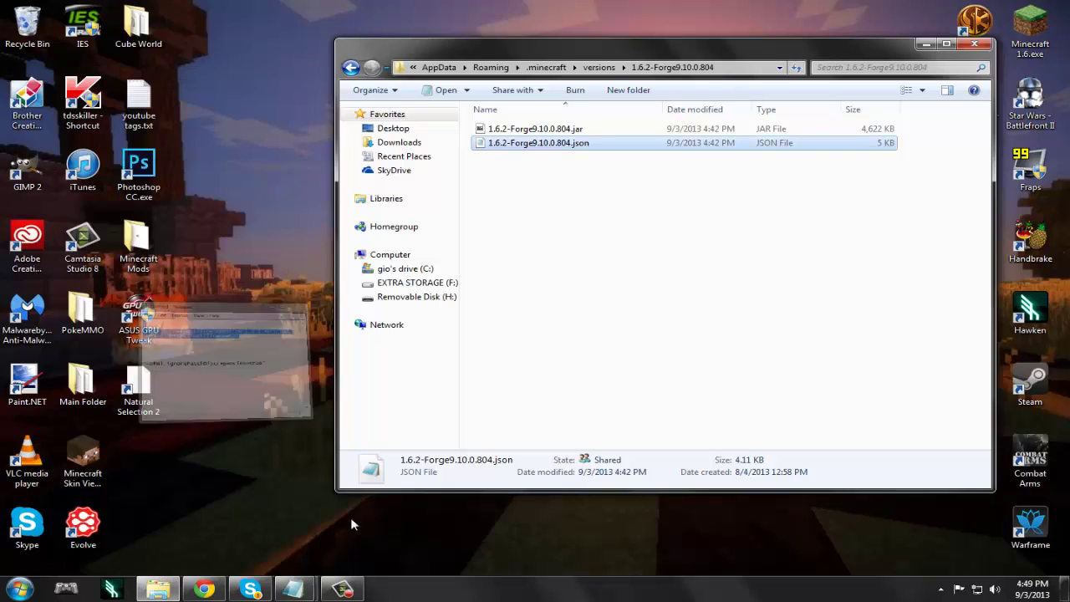
pyautogui.moveTo(293, 589)
pyautogui.click(368, 539)
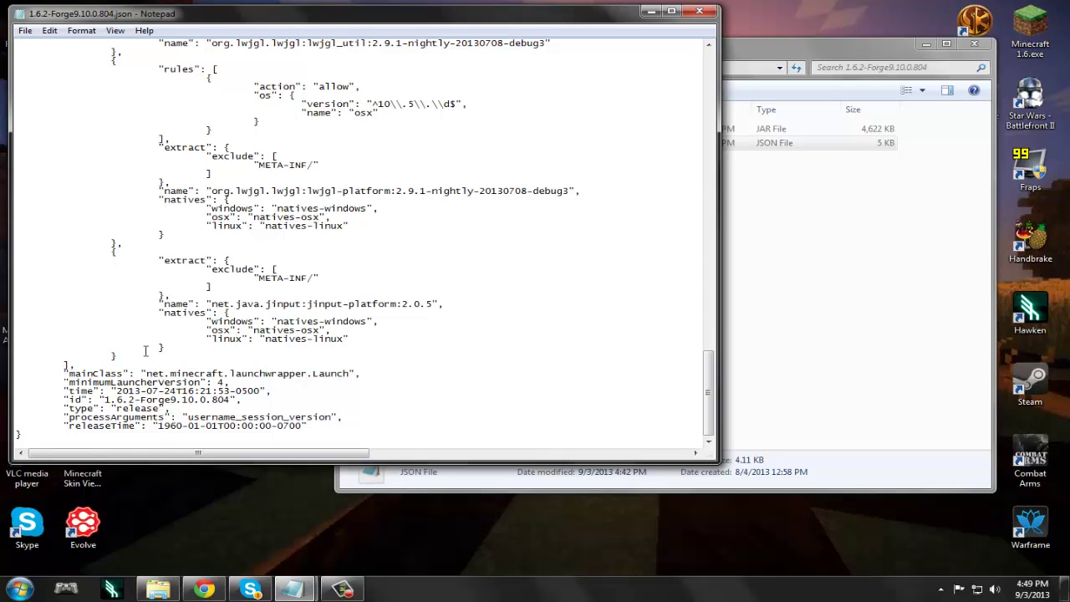
pyautogui.write(',')
pyautogui.press('Return')
pyautogui.hotkey('ctrl', 'v')
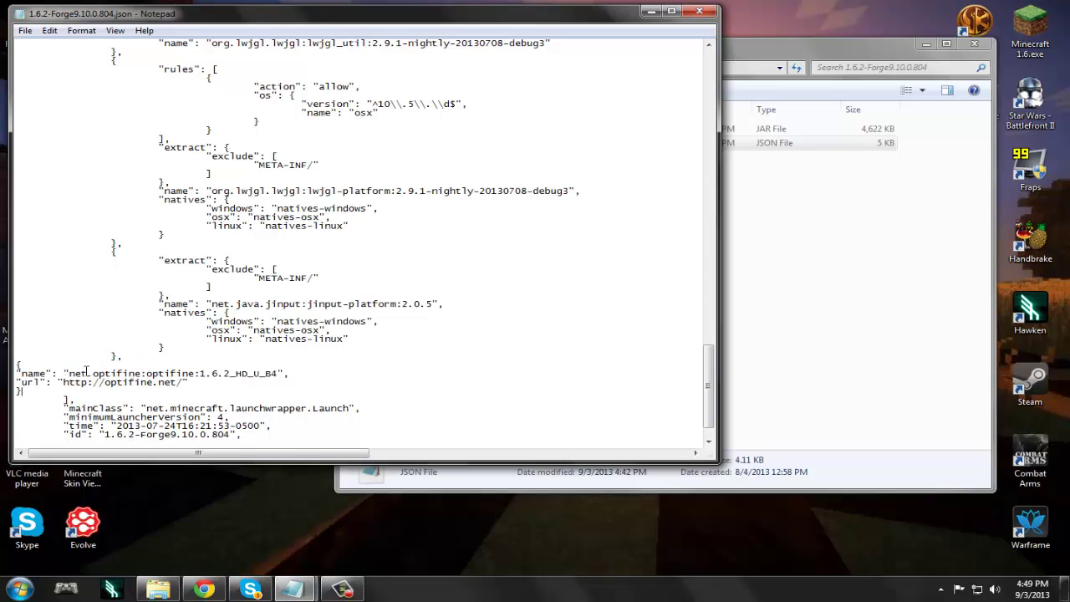
# Save 1.6.2-Forge9.10.0.804.json, then close Notepad and the versions folder
pyautogui.click(25, 31)
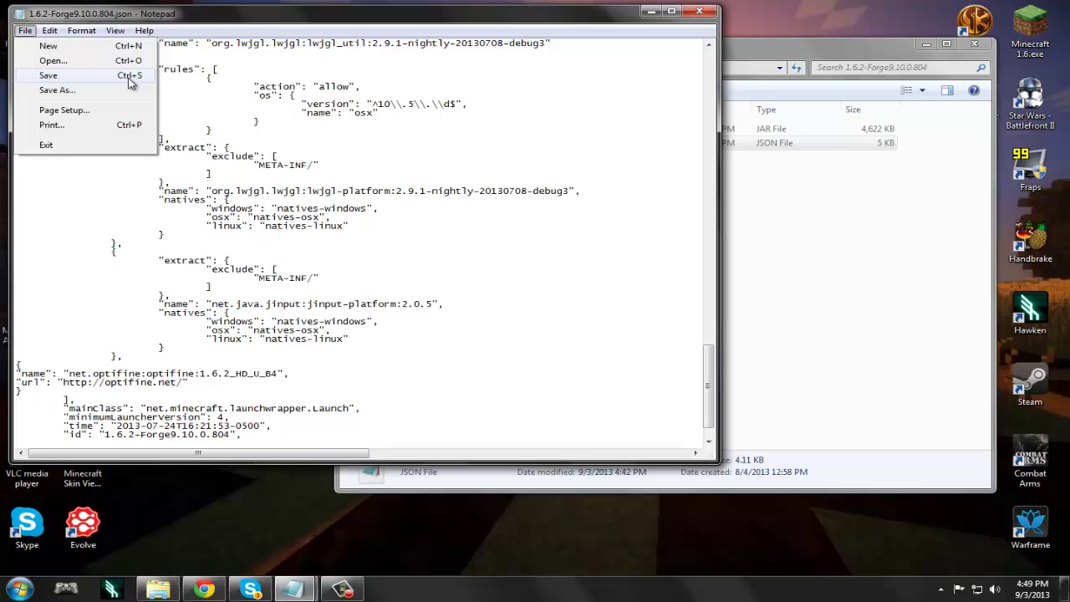
pyautogui.click(774, 222)
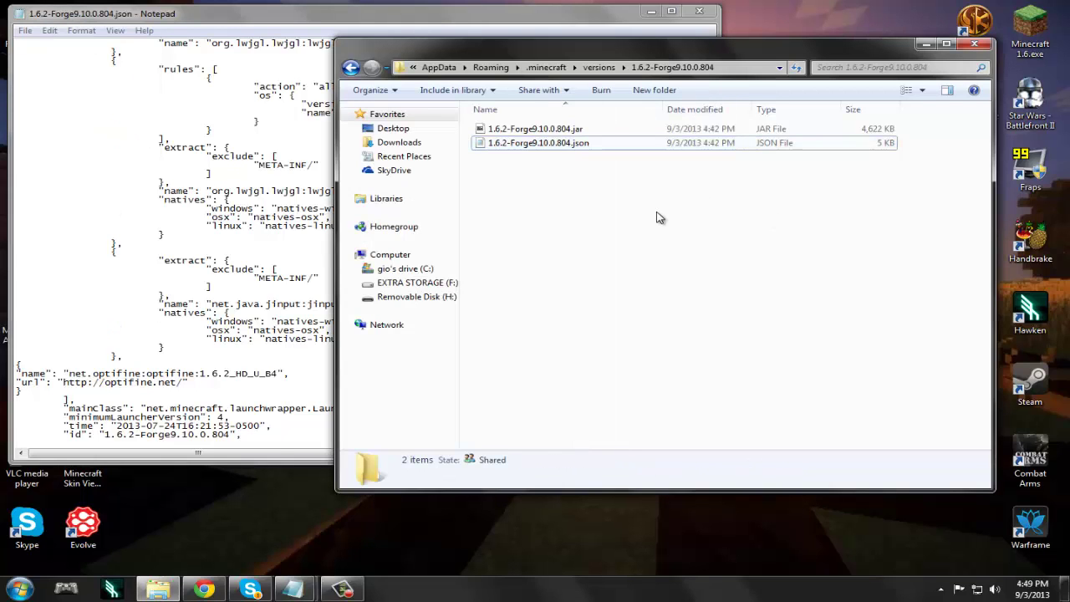
pyautogui.click(83, 65)
pyautogui.click(25, 30)
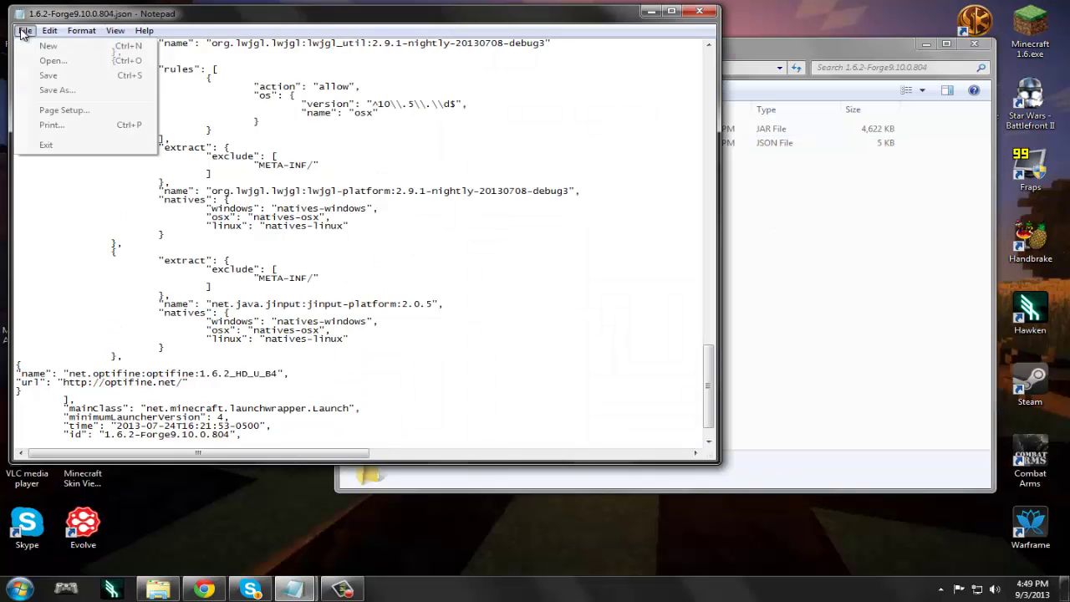
pyautogui.click(60, 77)
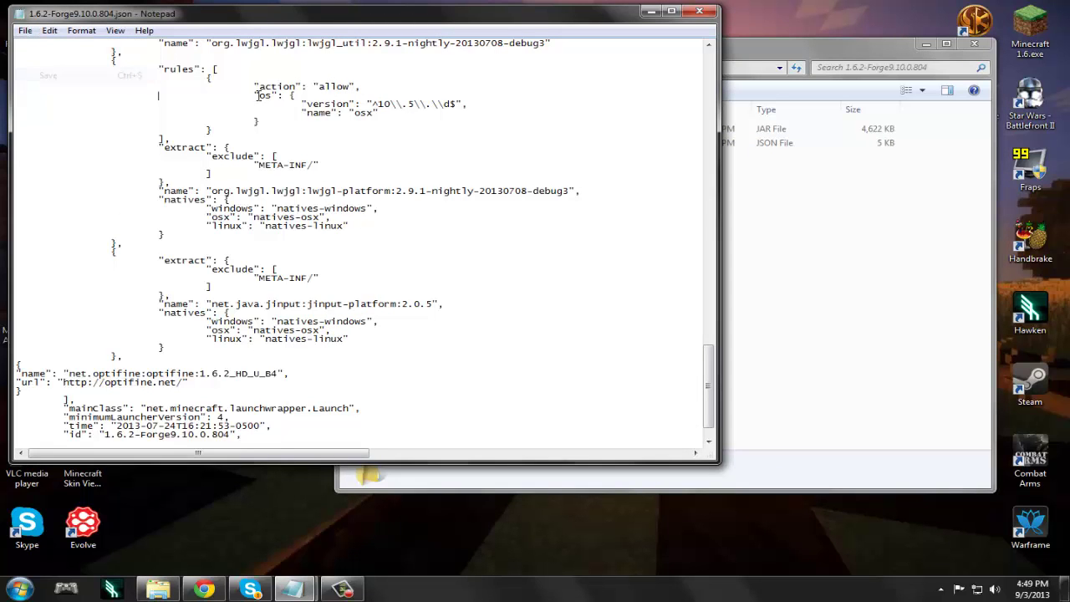
pyautogui.click(696, 13)
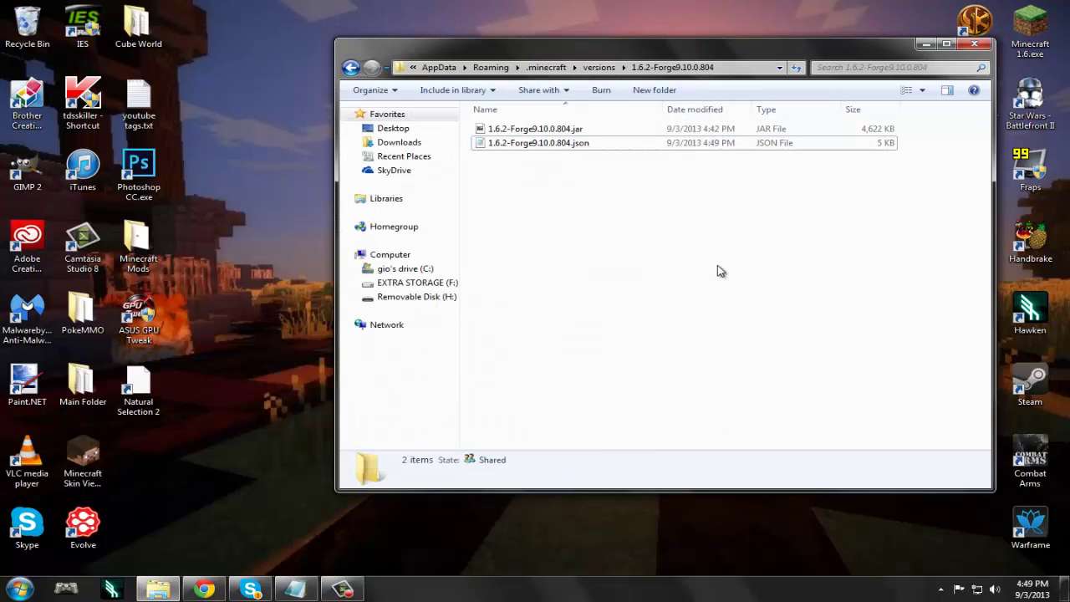
pyautogui.click(972, 47)
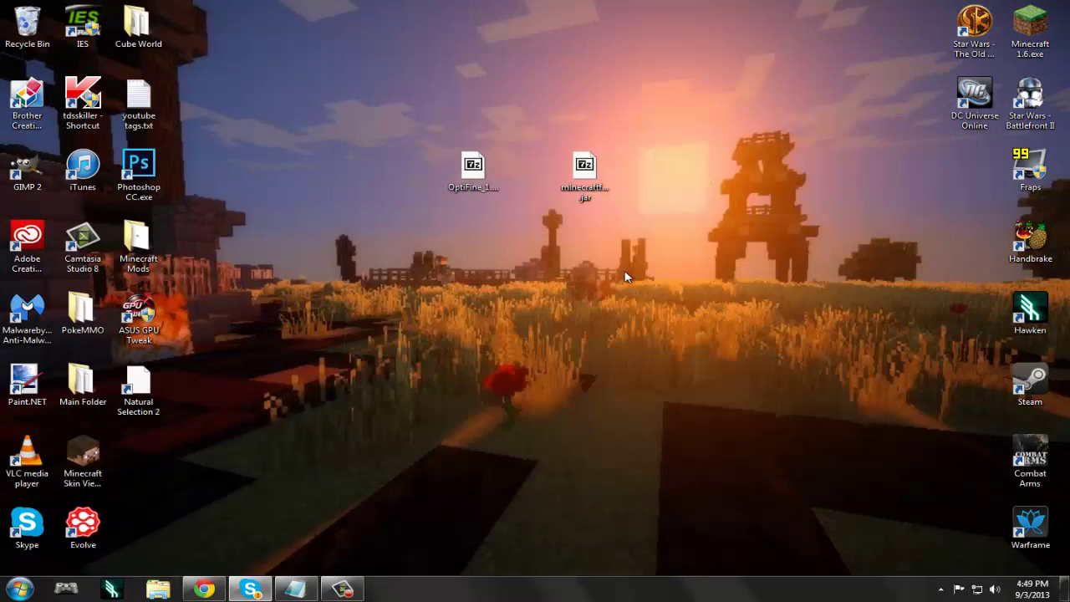
# Start the Minecraft launcher and open the settings of the Forge profile
pyautogui.doubleClick(1026, 40)
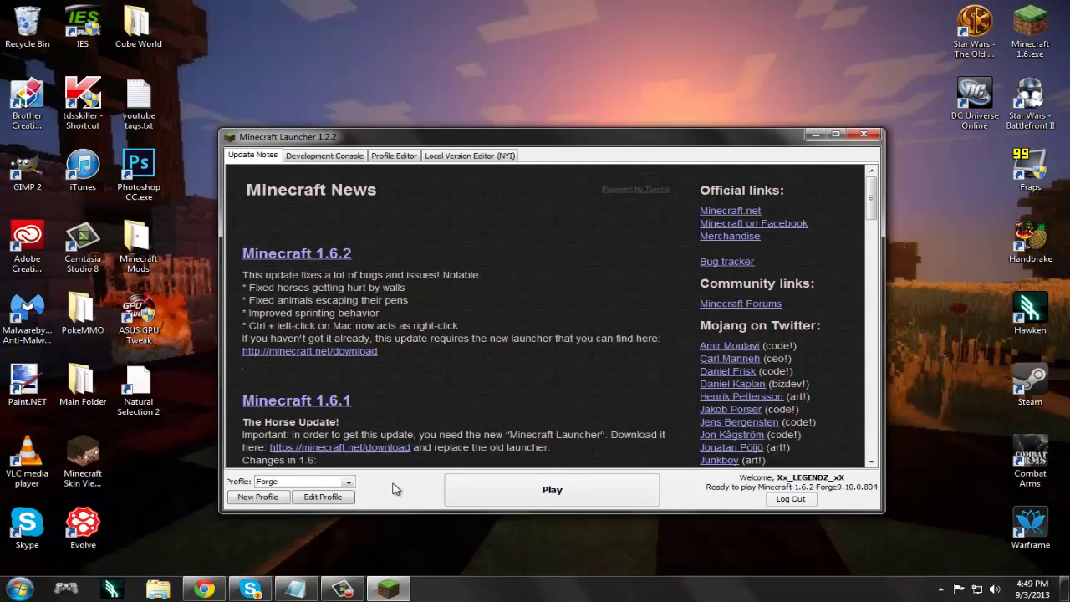
pyautogui.click(349, 484)
pyautogui.click(387, 501)
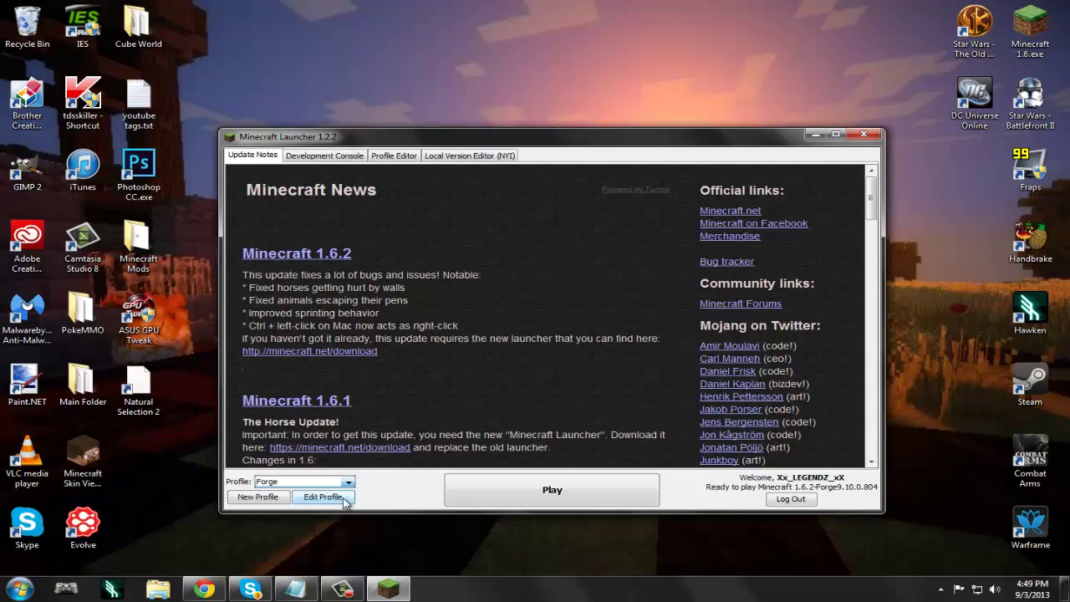
pyautogui.click(345, 497)
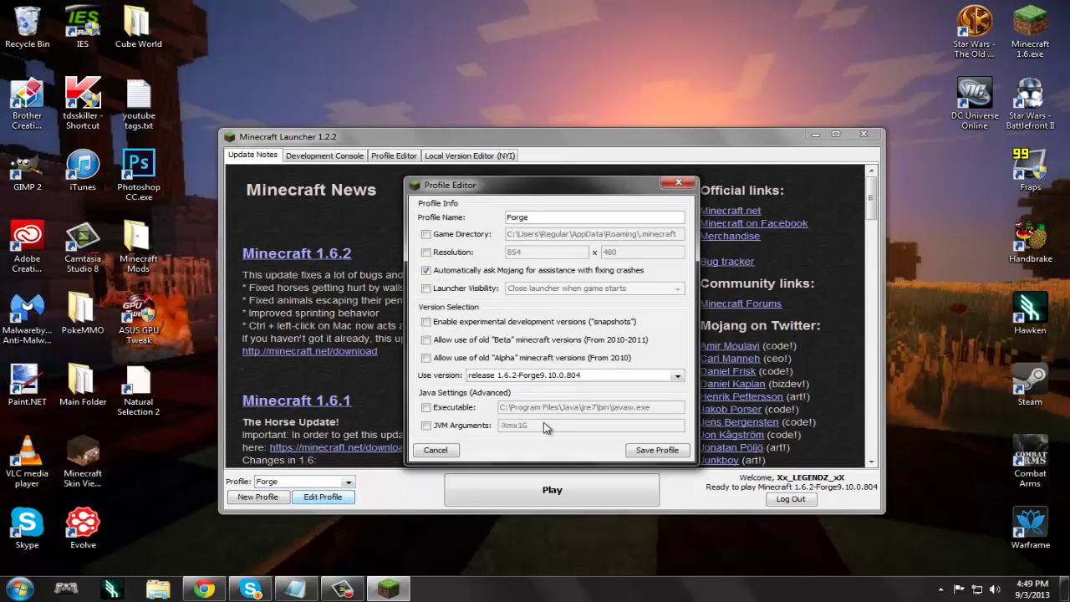
# Enable JVM arguments with -Xmx3G and the -Dfml.ignorePatchDiscrepancies=true flag, then save the profile
pyautogui.click(454, 428)
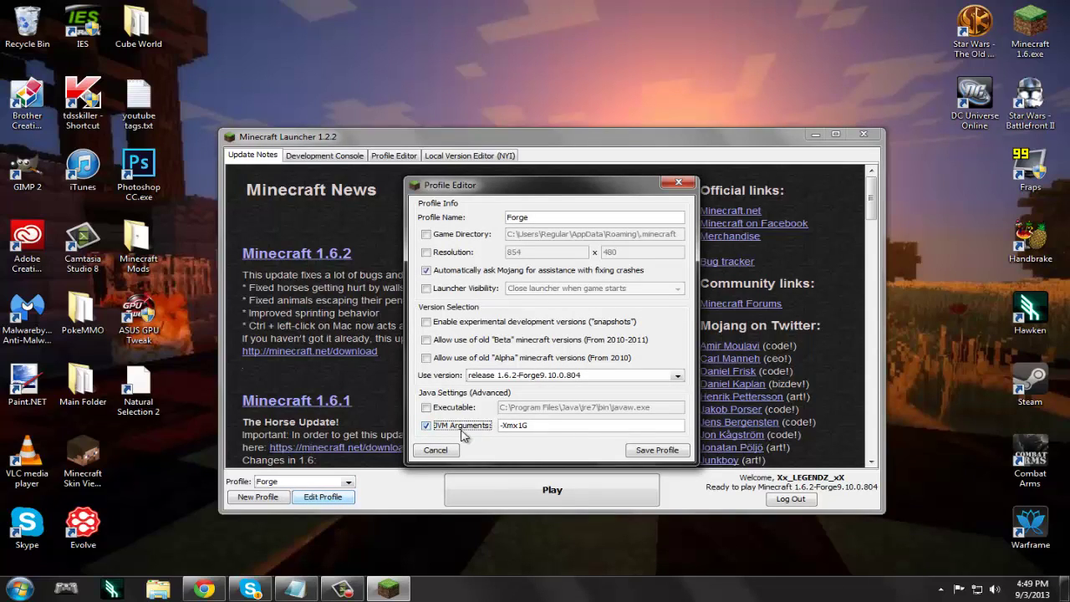
pyautogui.click(539, 429)
pyautogui.write('3')
pyautogui.click(301, 581)
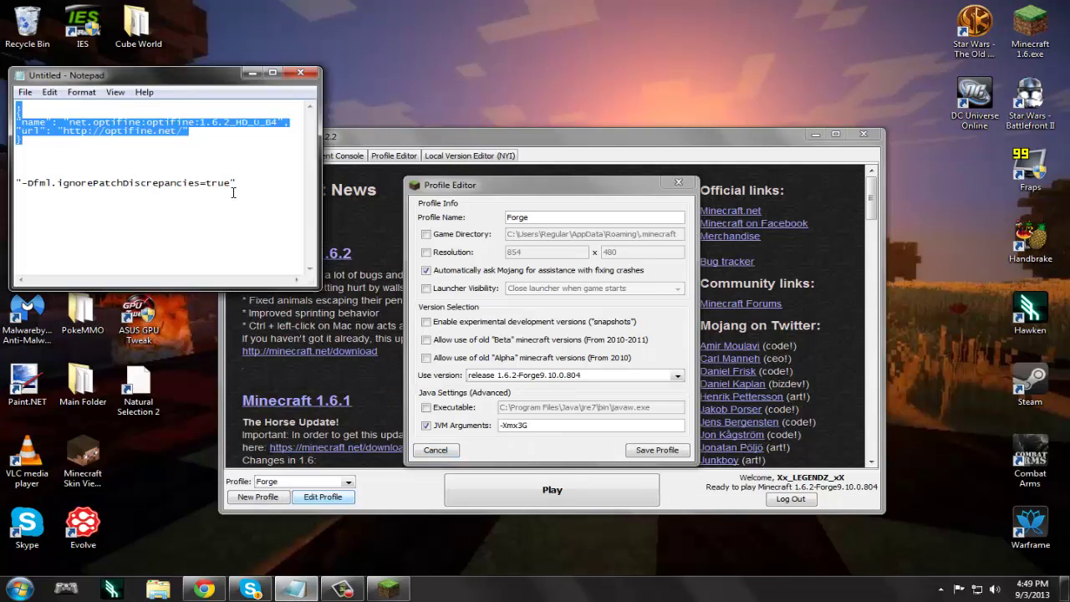
pyautogui.moveTo(235, 184); pyautogui.dragTo(48, 176)
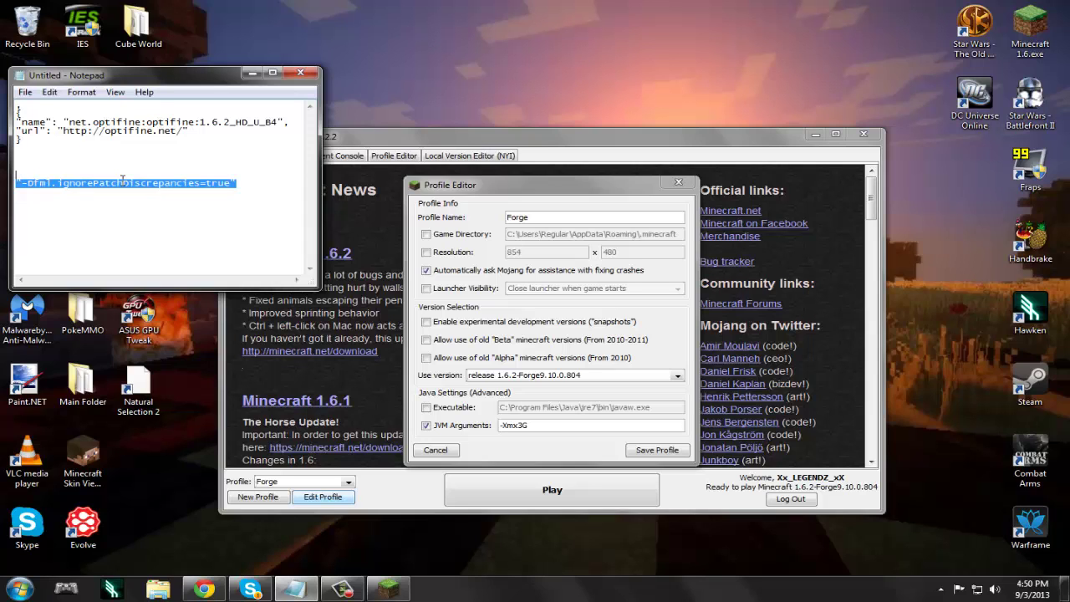
pyautogui.click(252, 73)
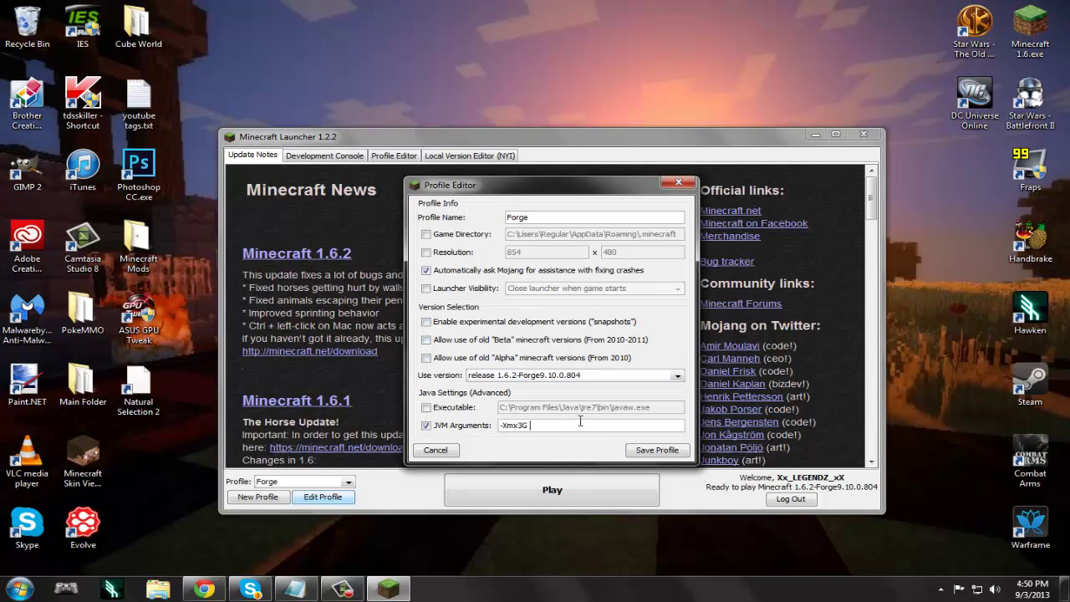
pyautogui.hotkey('ctrl', 'v')
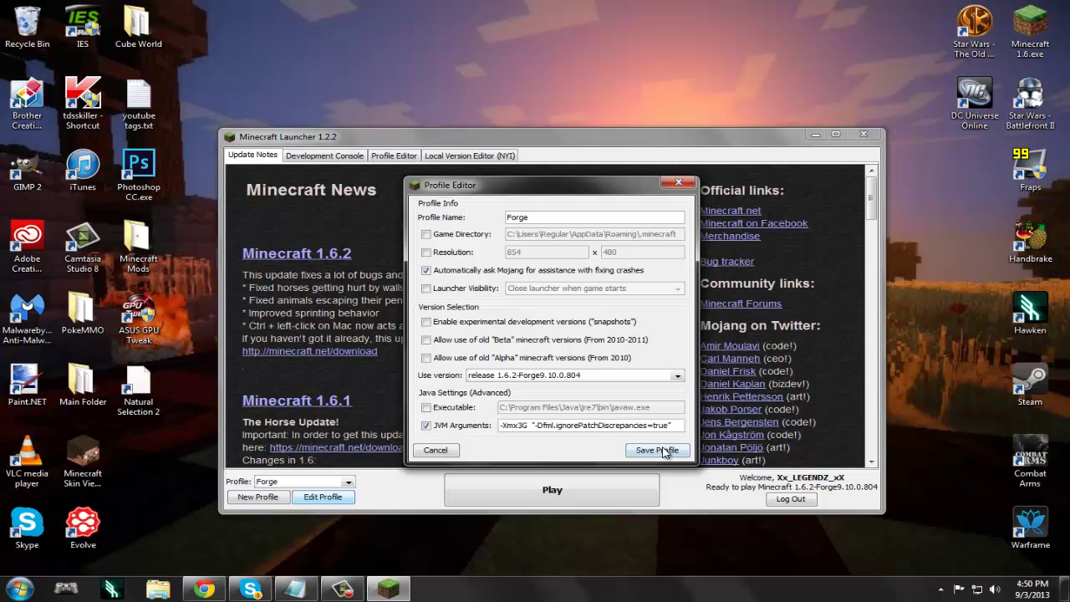
pyautogui.click(661, 451)
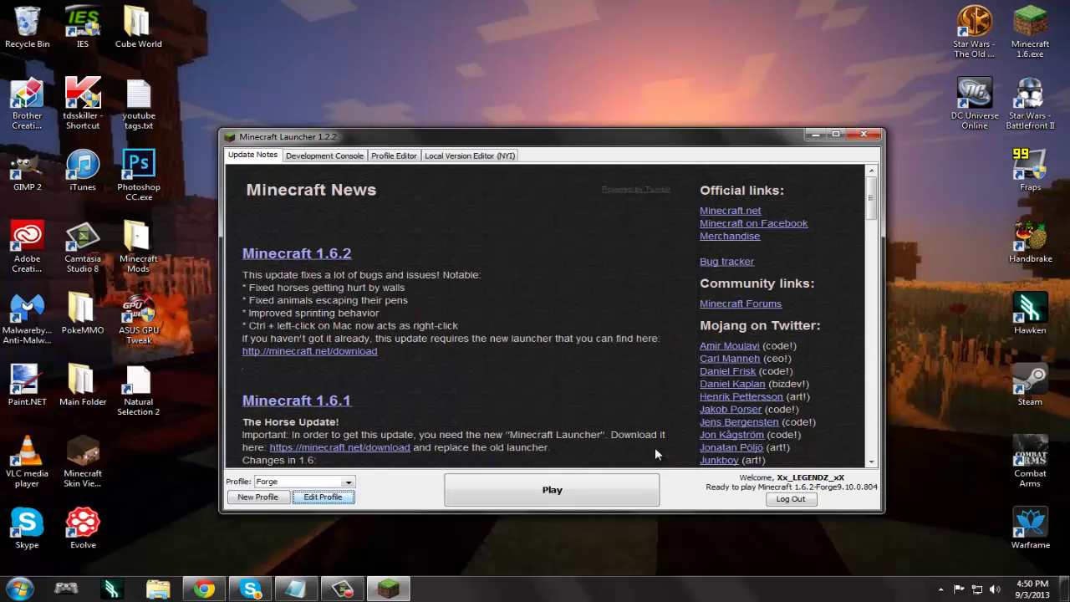
# Launch Minecraft 1.6.2 with the Forge profile and let it load to the title screen
pyautogui.click(590, 496)
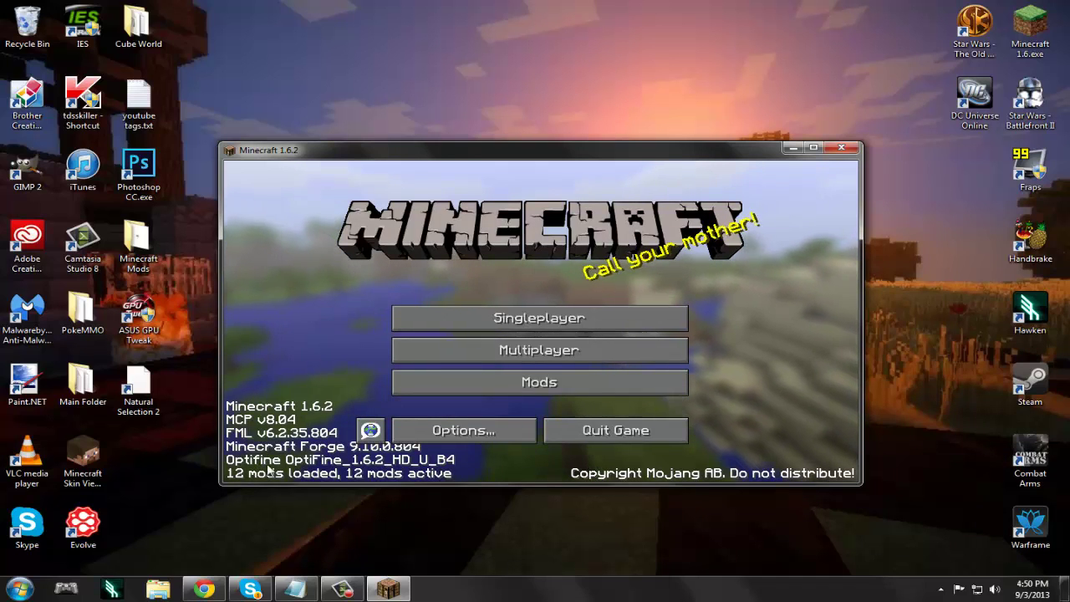
pyautogui.click(440, 373)
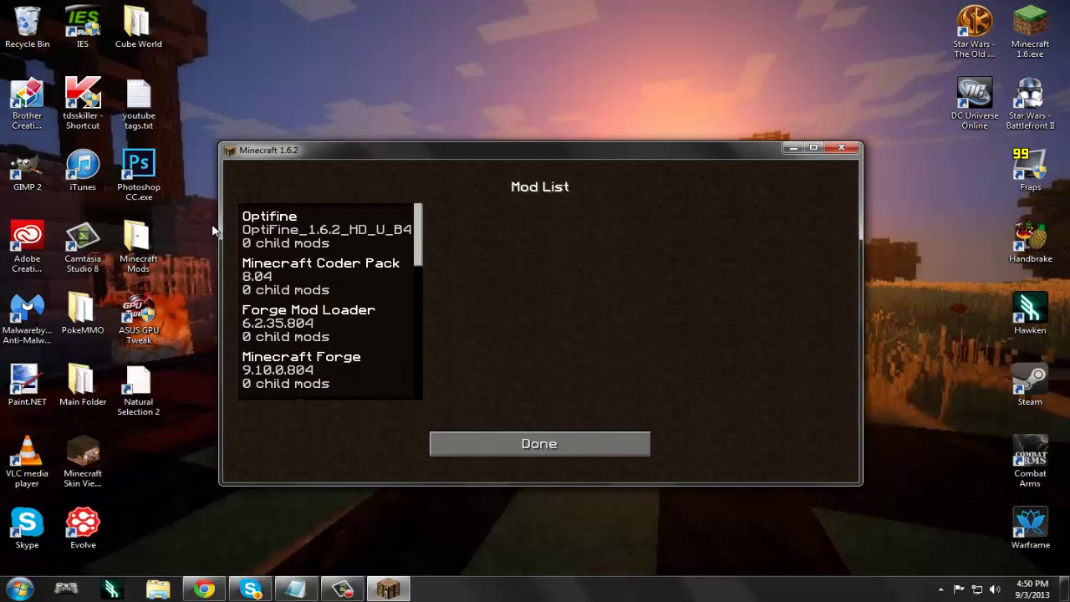
pyautogui.click(318, 229)
pyautogui.click(518, 443)
pyautogui.click(468, 431)
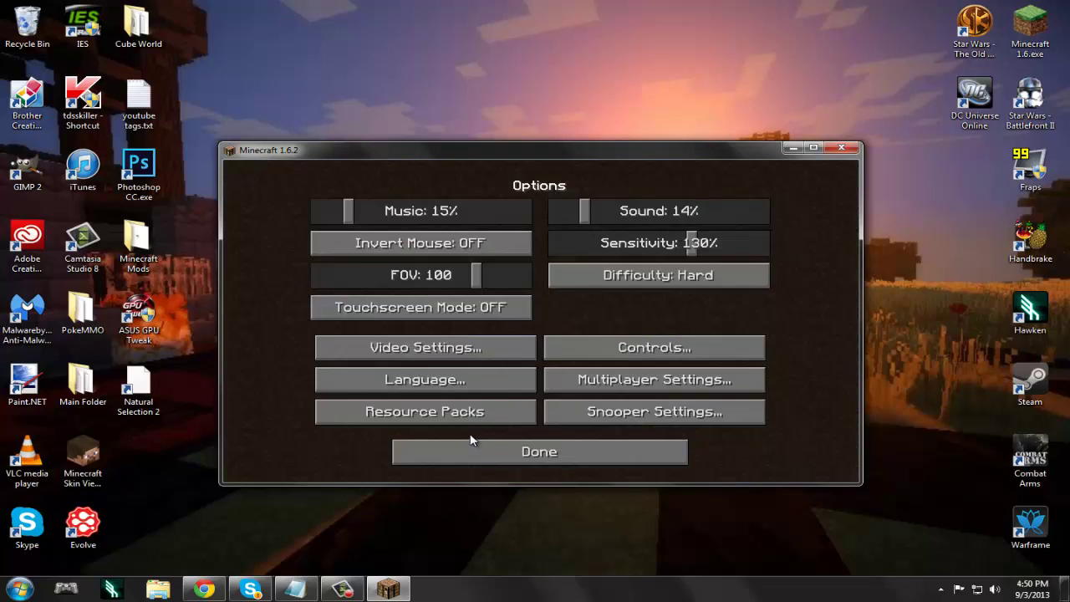
pyautogui.click(435, 355)
pyautogui.moveTo(618, 219)
pyautogui.mouseDown()
pyautogui.moveTo(700, 213)
pyautogui.moveTo(613, 216)
pyautogui.moveTo(625, 219)
pyautogui.mouseUp()
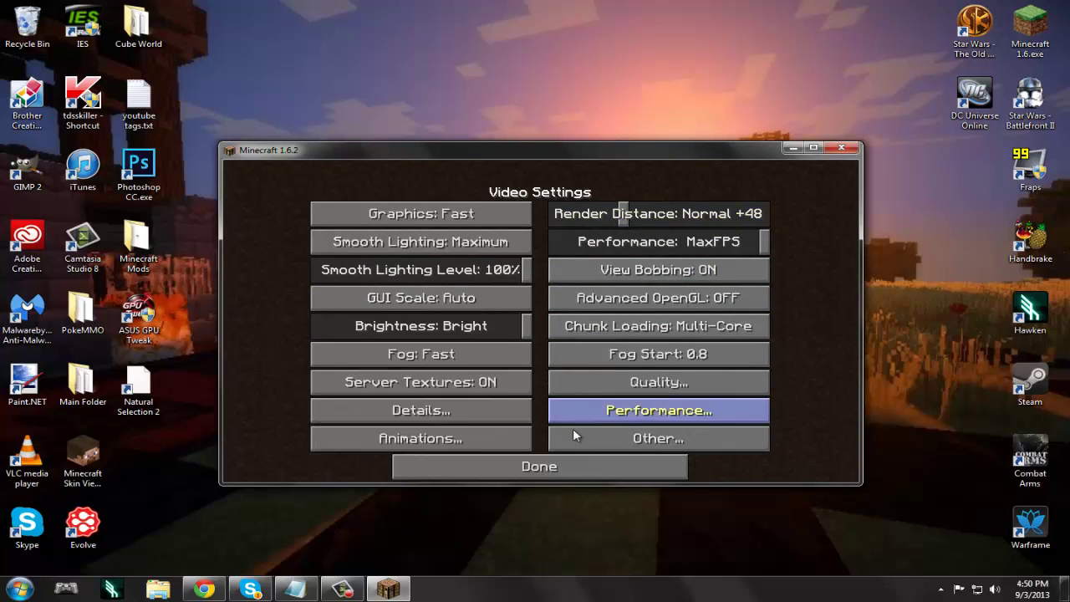
pyautogui.click(538, 465)
pyautogui.click(539, 451)
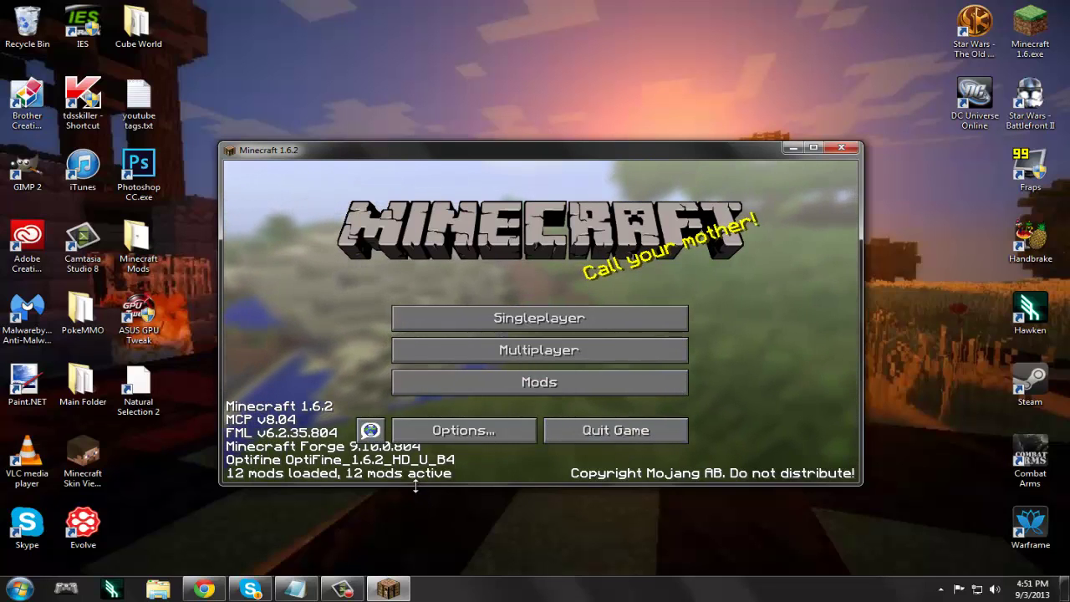
# Quit the game, then delete the two 7z archives from the desktop and confirm
pyautogui.moveTo(415, 487); pyautogui.dragTo(415, 498)
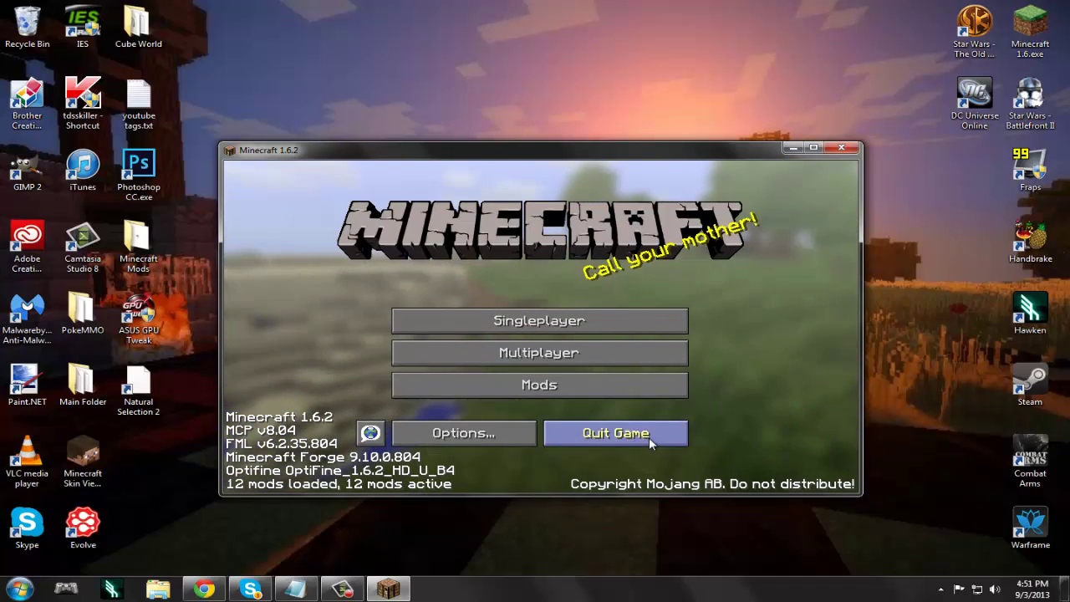
pyautogui.click(649, 437)
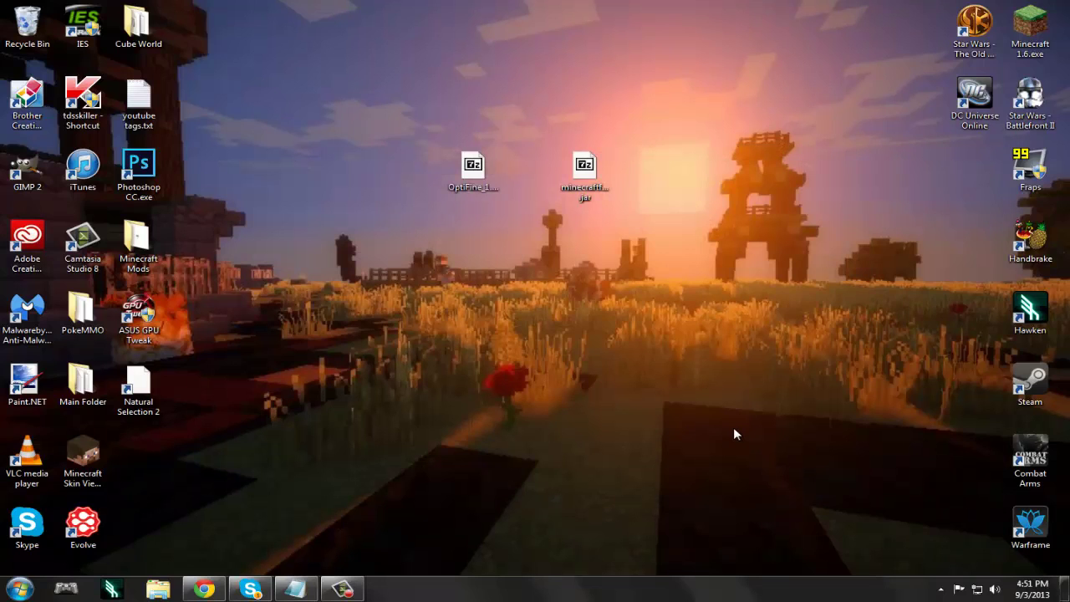
pyautogui.moveTo(668, 274); pyautogui.dragTo(448, 146)
pyautogui.press('Delete')
pyautogui.press('Return')
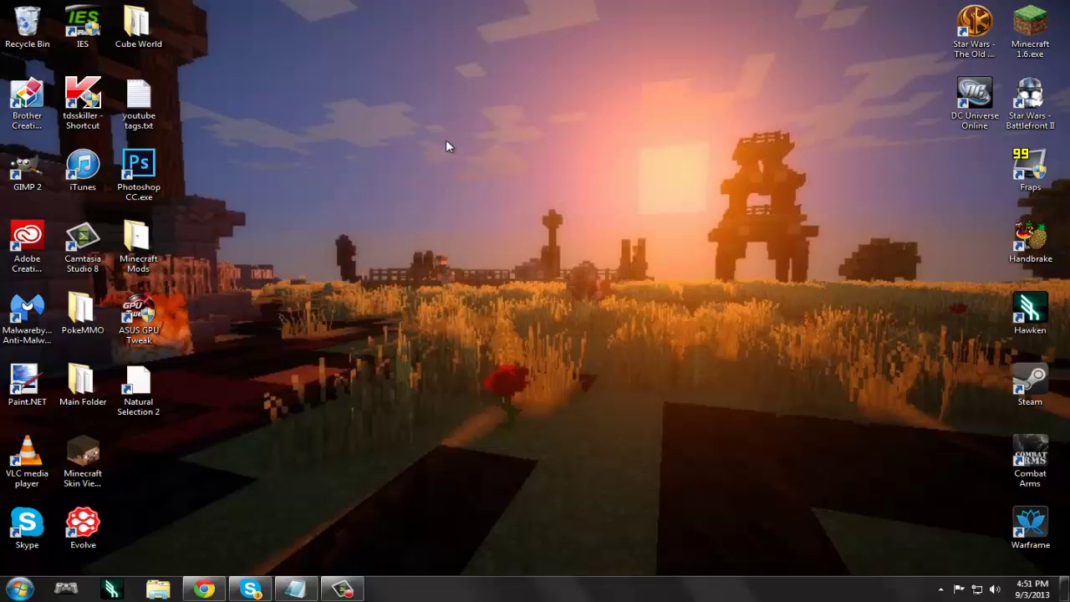